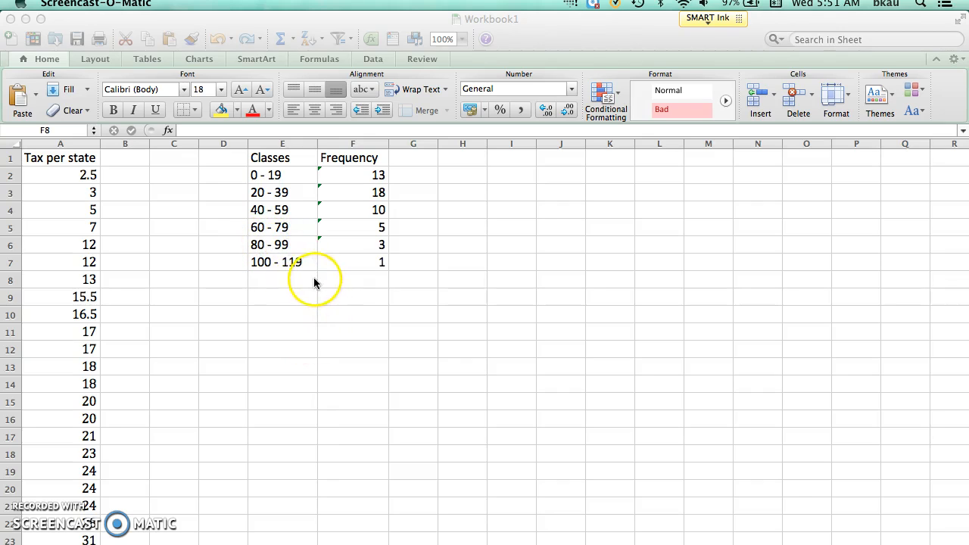
{"action": "left_click", "coordinate": [325, 327]}
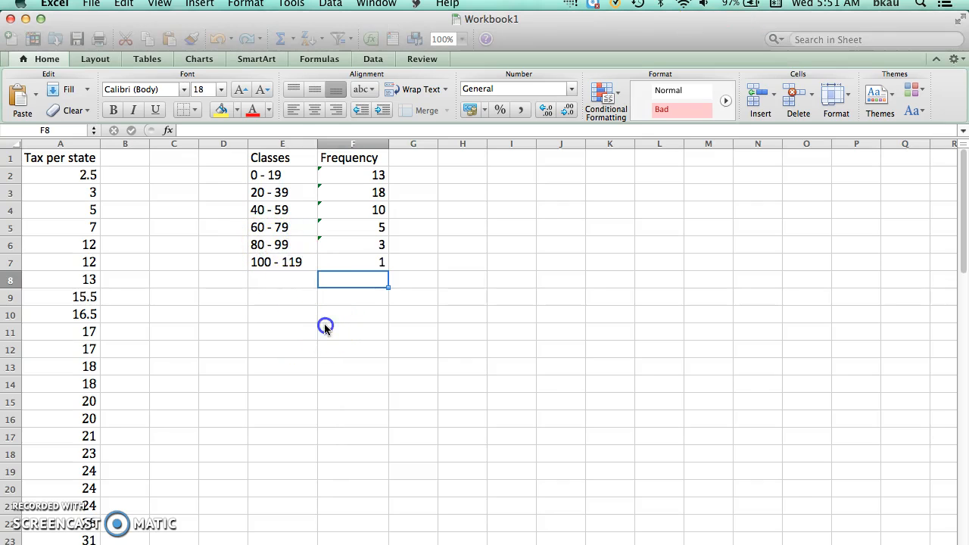
{"action": "left_click", "coordinate": [291, 3]}
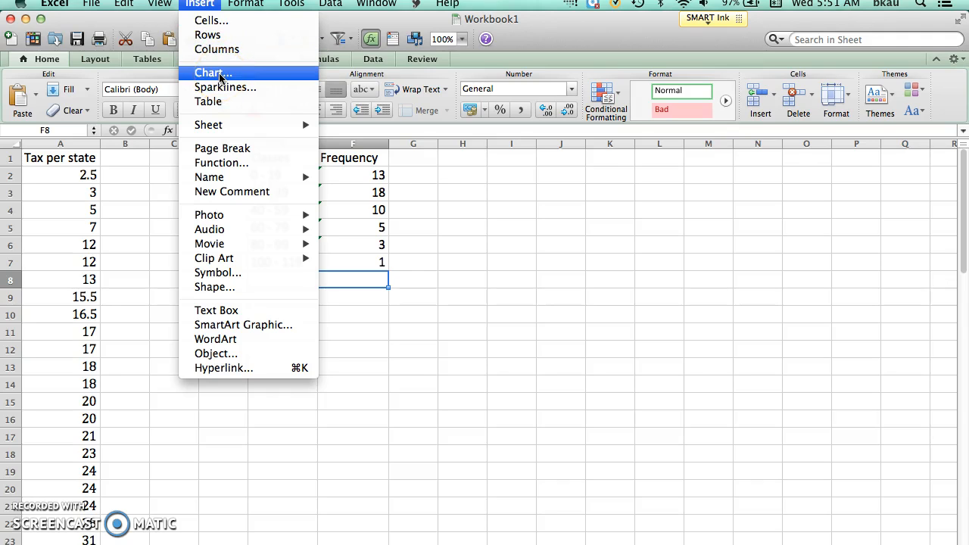
{"action": "left_click", "coordinate": [563, 38]}
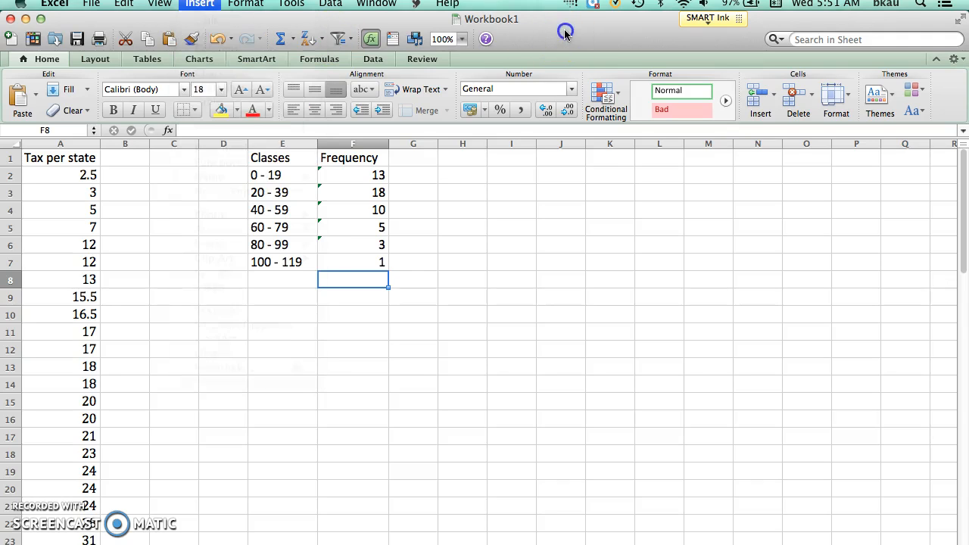
{"action": "left_click", "coordinate": [199, 61]}
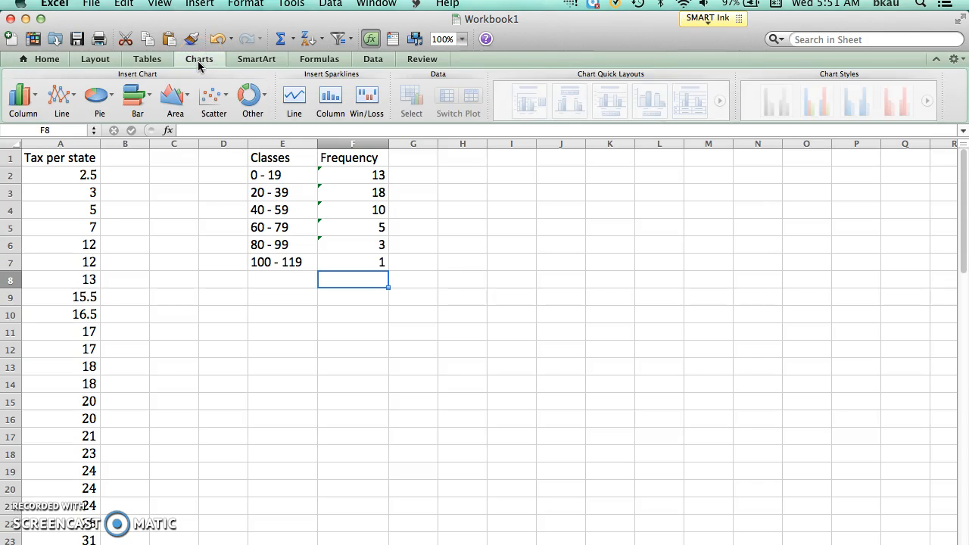
{"action": "left_click", "coordinate": [106, 97]}
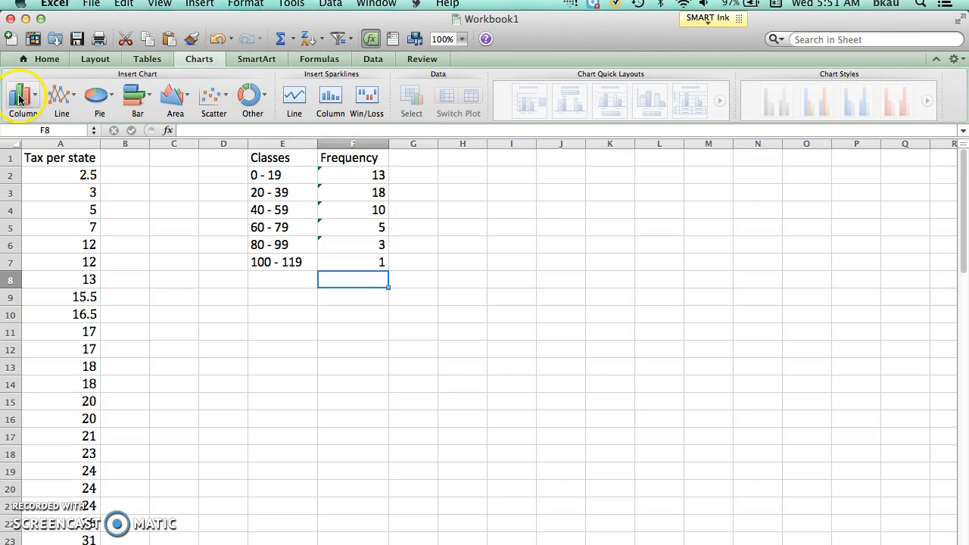
{"action": "left_click", "coordinate": [198, 4]}
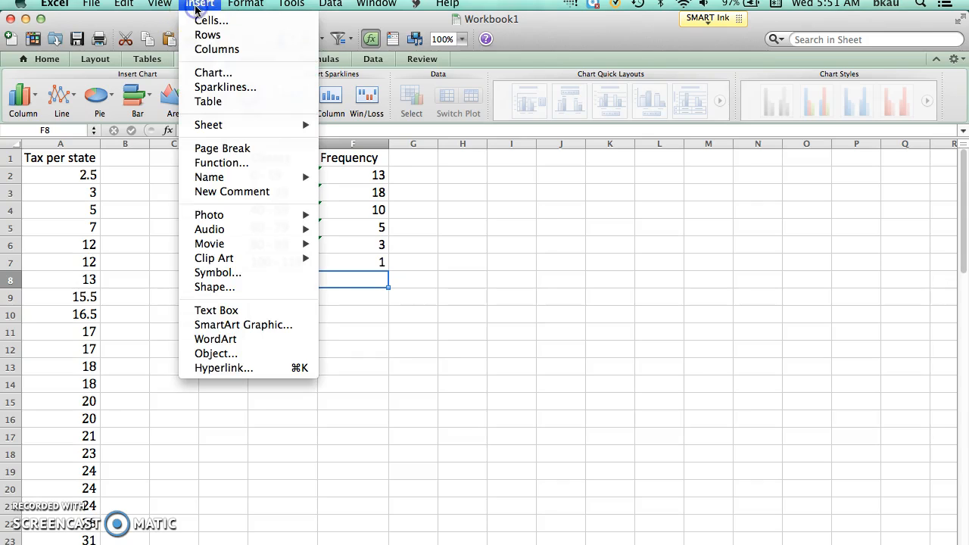
{"action": "left_click", "coordinate": [211, 74]}
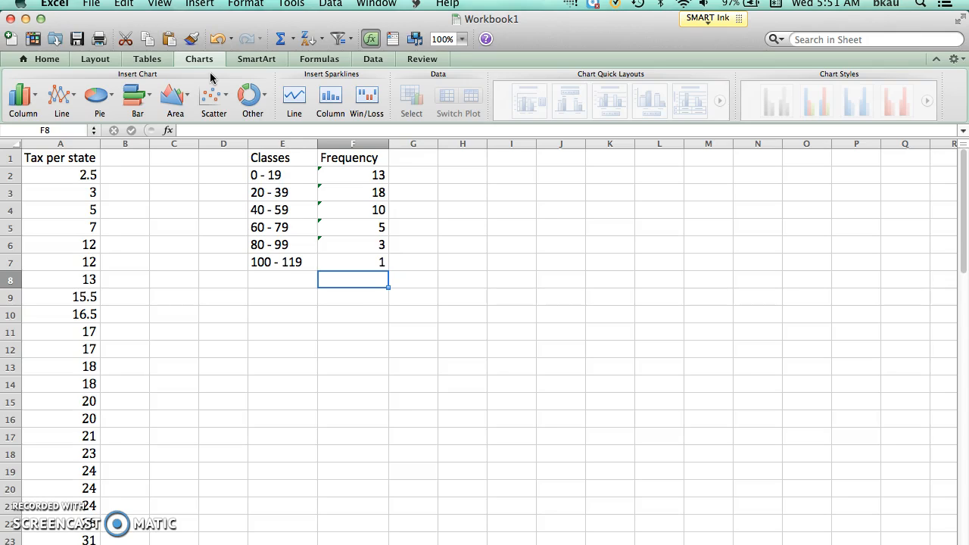
{"action": "left_click", "coordinate": [248, 105]}
Insert a 2-D clustered column chart of the class frequencies, and delete it again.
{"action": "left_click", "coordinate": [200, 3]}
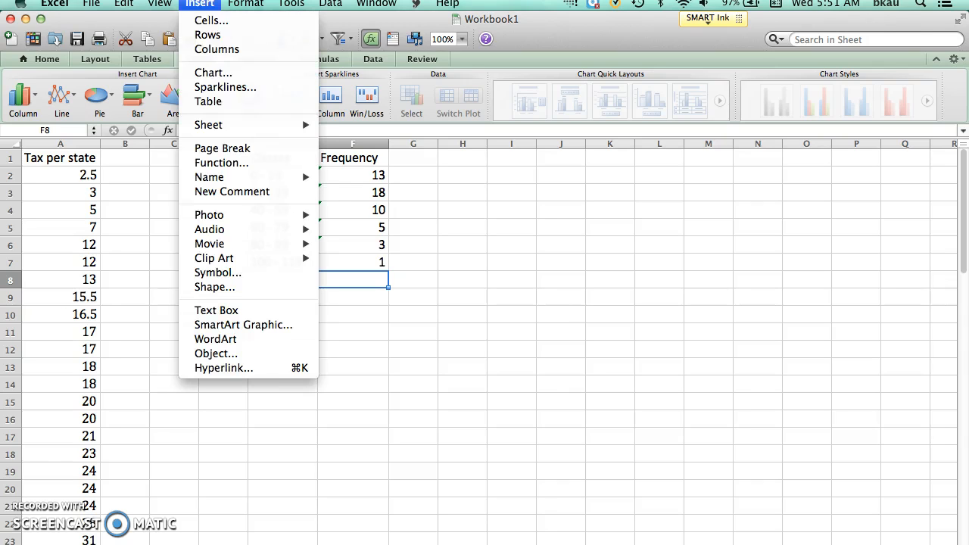
{"action": "left_click", "coordinate": [213, 74]}
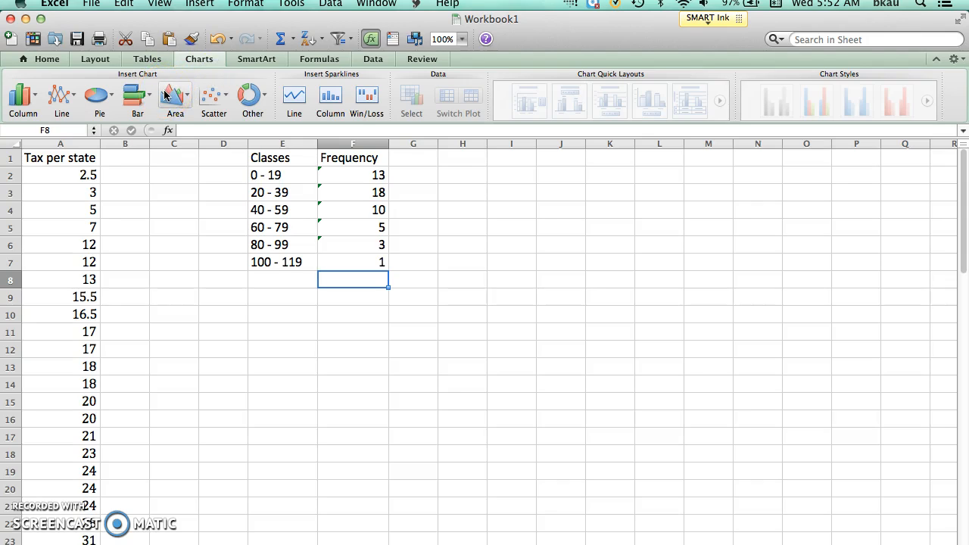
{"action": "left_click", "coordinate": [36, 98]}
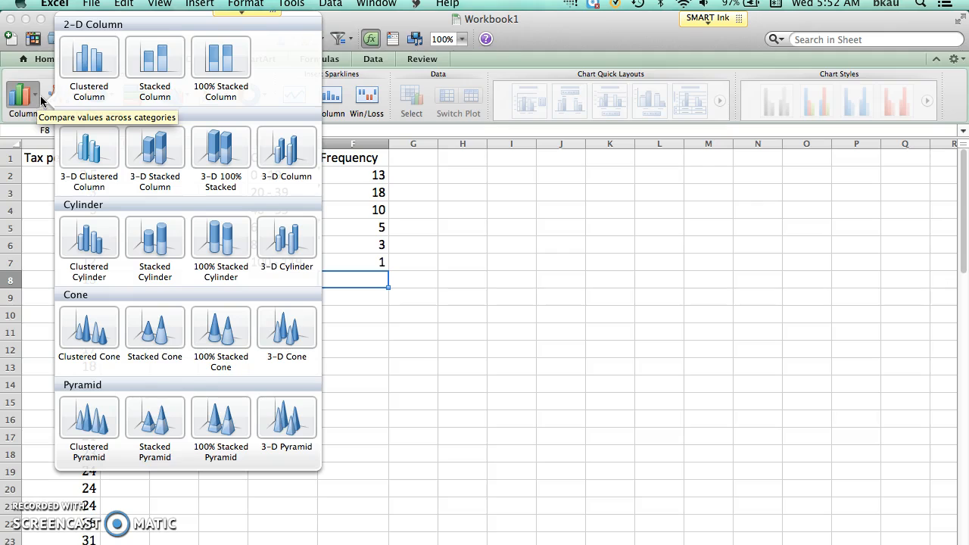
{"action": "left_click", "coordinate": [93, 64]}
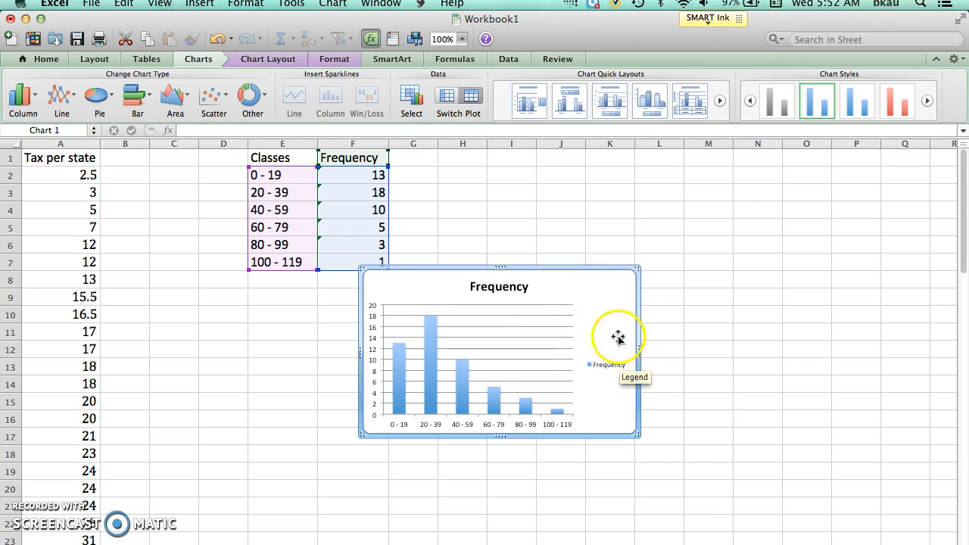
{"action": "left_click", "coordinate": [620, 293]}
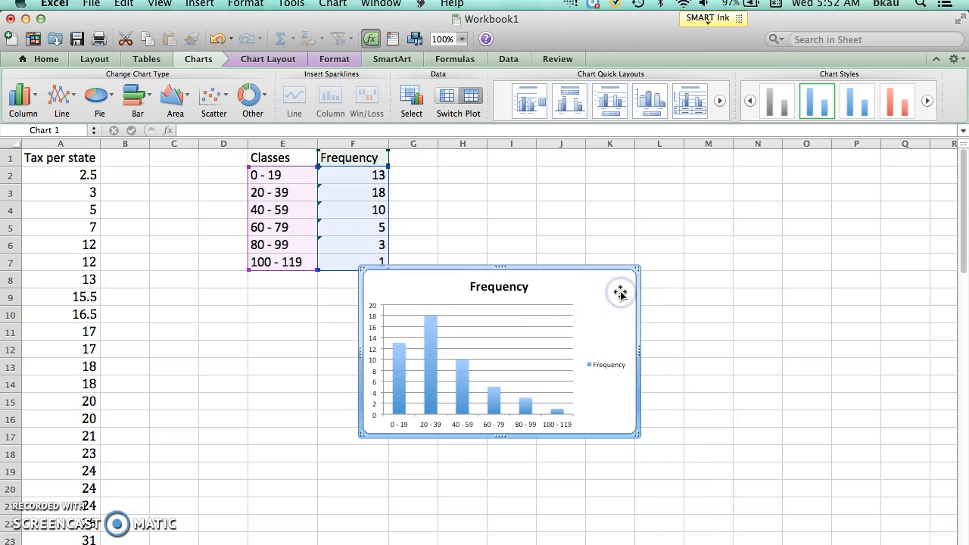
{"action": "key", "text": "Delete"}
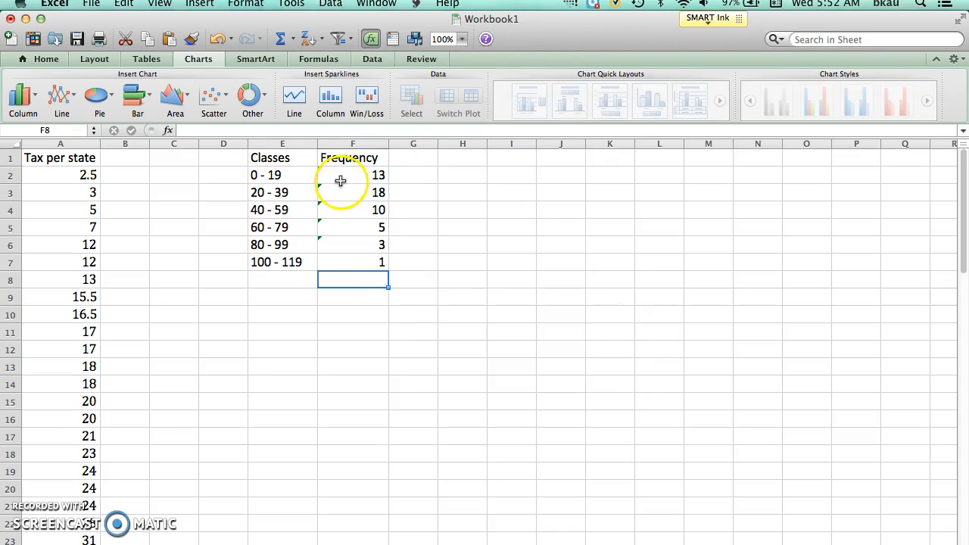
Insert a 2-D clustered column chart from the Classes and Frequency table in E1:F7.
{"action": "left_click_drag", "start_coordinate": [291, 157], "coordinate": [352, 254]}
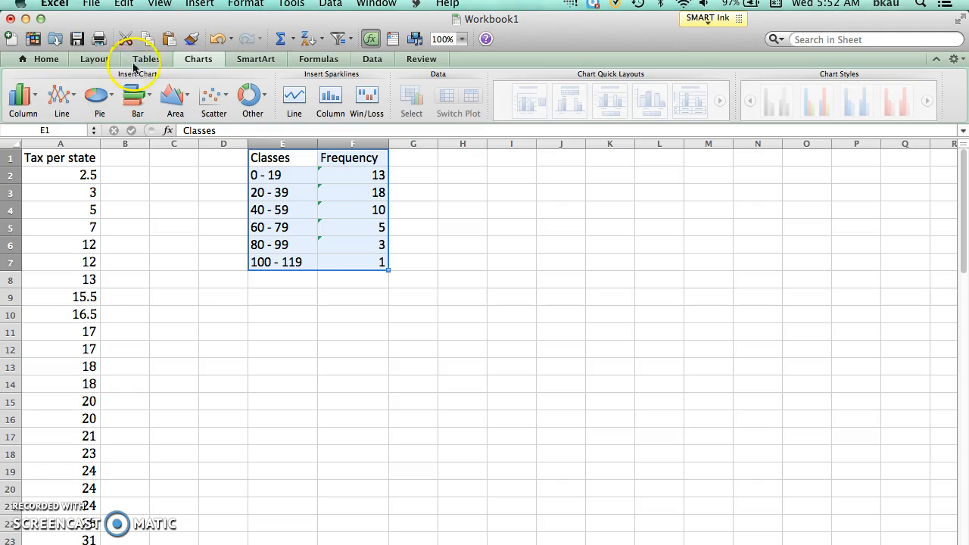
{"action": "left_click", "coordinate": [199, 3]}
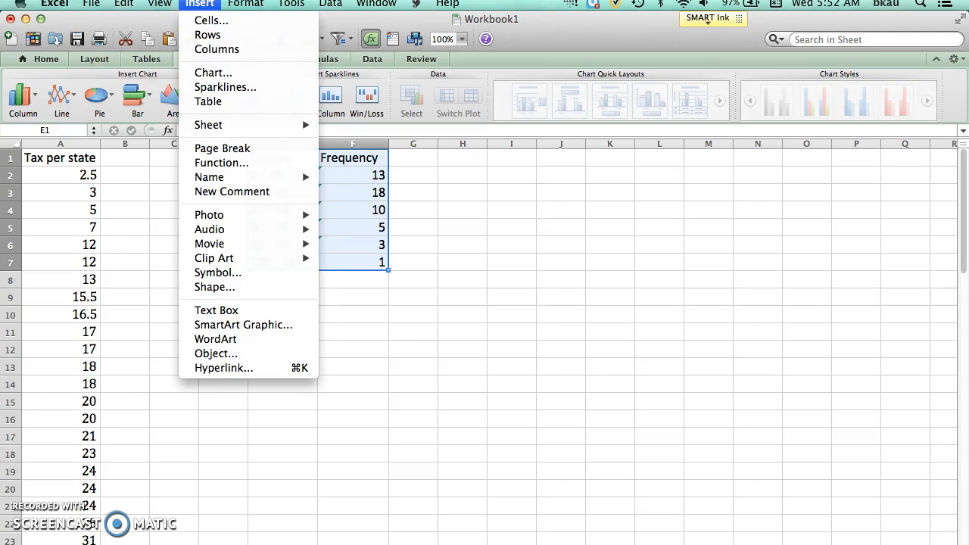
{"action": "left_click", "coordinate": [209, 70]}
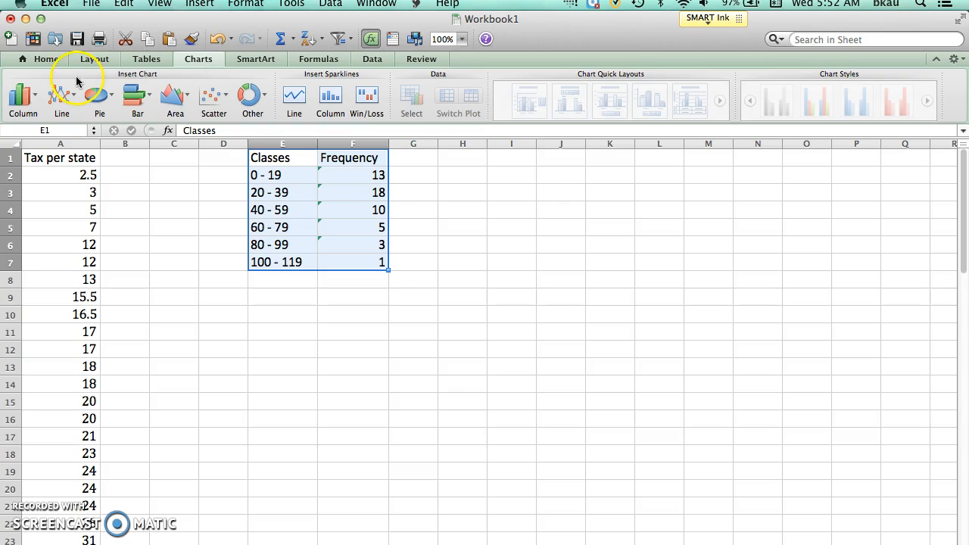
{"action": "left_click", "coordinate": [30, 102]}
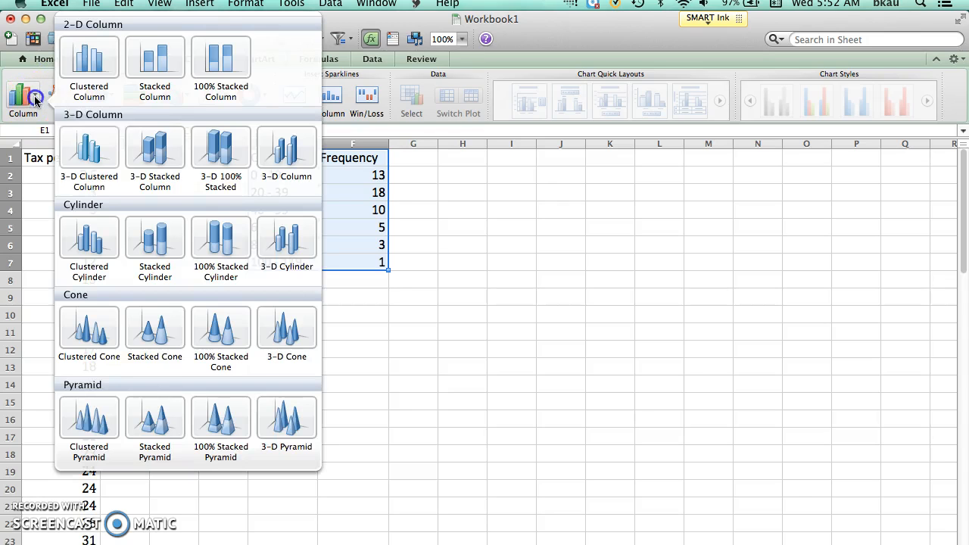
{"action": "left_click", "coordinate": [83, 55]}
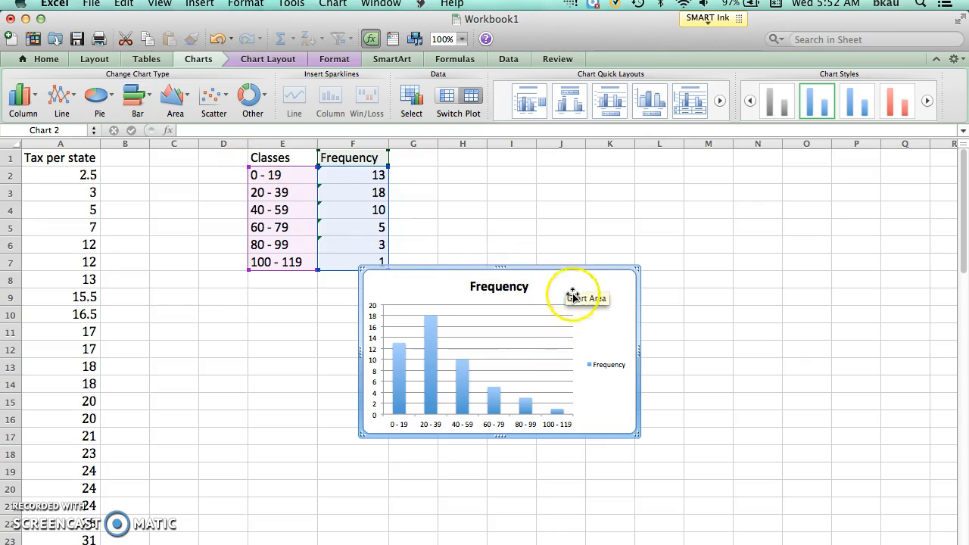
Move the chart beside the frequency table and enlarge it to span about columns G to O and rows 1 to 17.
{"action": "left_click_drag", "start_coordinate": [558, 266], "coordinate": [597, 155]}
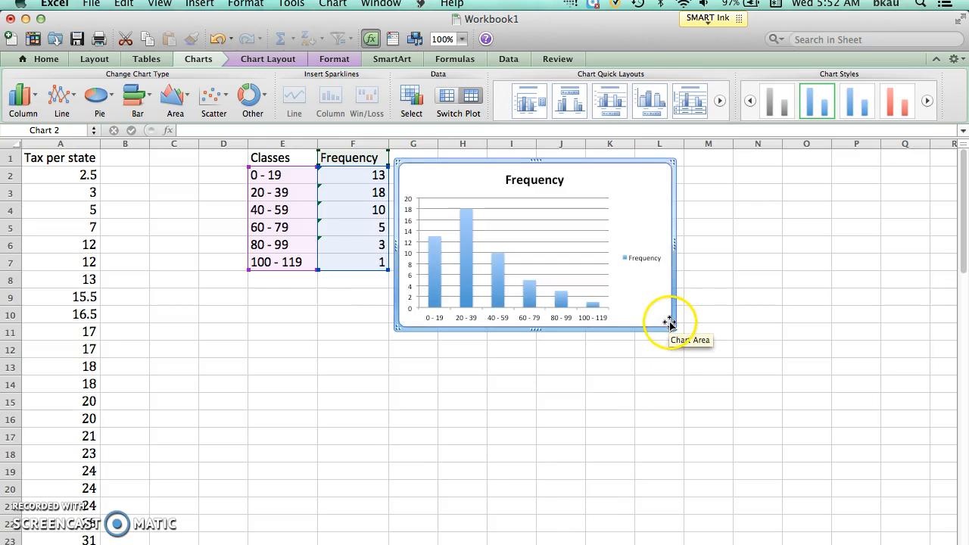
{"action": "mouse_move", "coordinate": [678, 333]}
{"action": "left_mouse_down"}
{"action": "mouse_move", "coordinate": [684, 365]}
{"action": "mouse_move", "coordinate": [659, 335]}
{"action": "mouse_move", "coordinate": [666, 323]}
{"action": "left_mouse_up"}
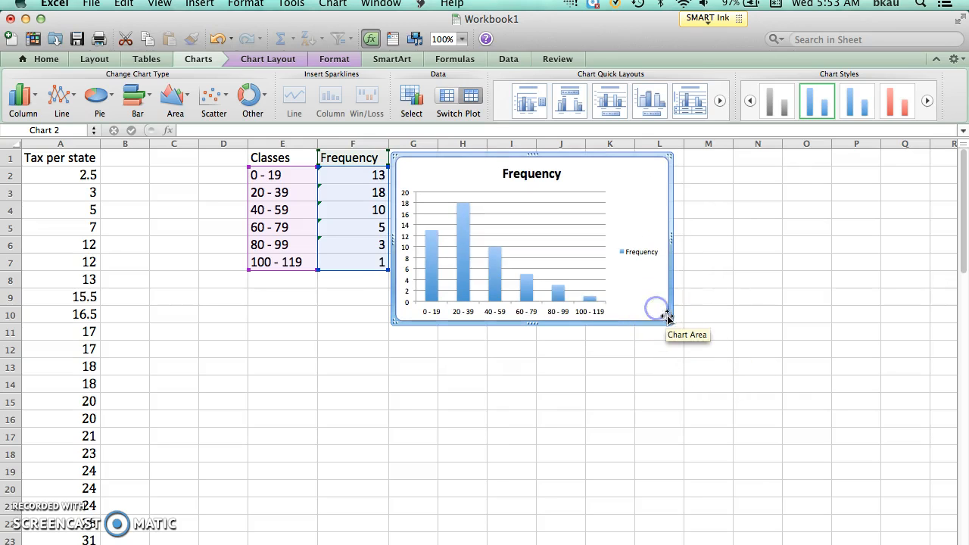
{"action": "left_click_drag", "start_coordinate": [666, 321], "coordinate": [816, 441]}
{"action": "left_click", "coordinate": [619, 294]}
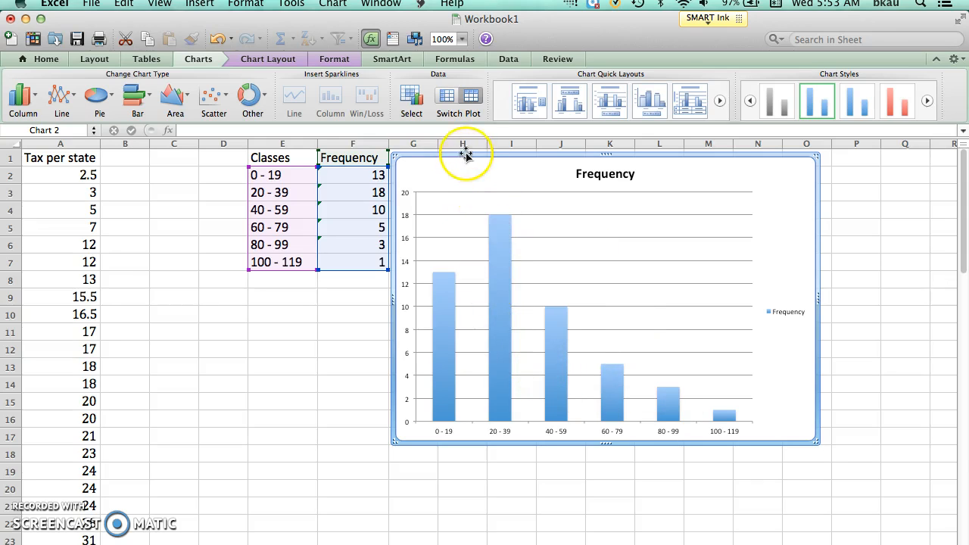
{"action": "left_click", "coordinate": [476, 199]}
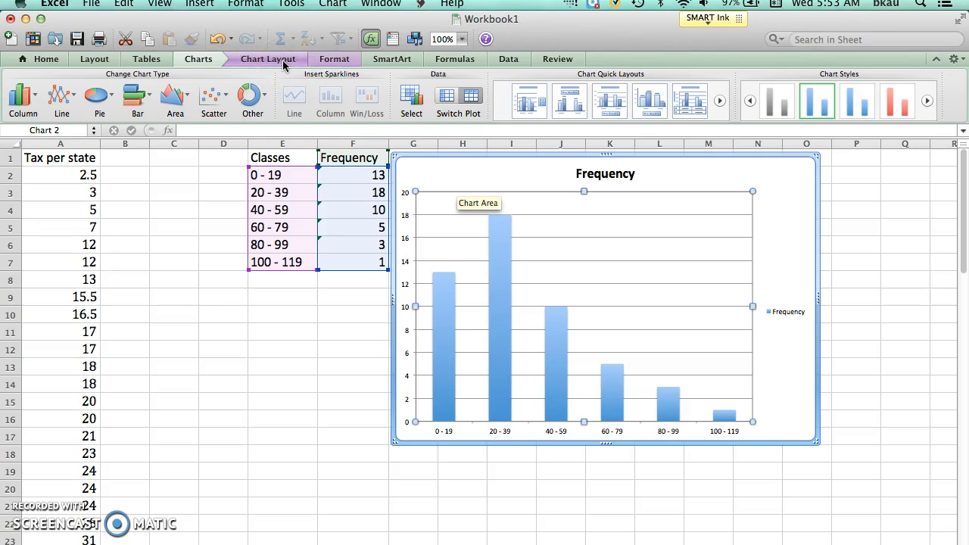
{"action": "left_click", "coordinate": [503, 289]}
{"action": "left_click", "coordinate": [503, 289]}
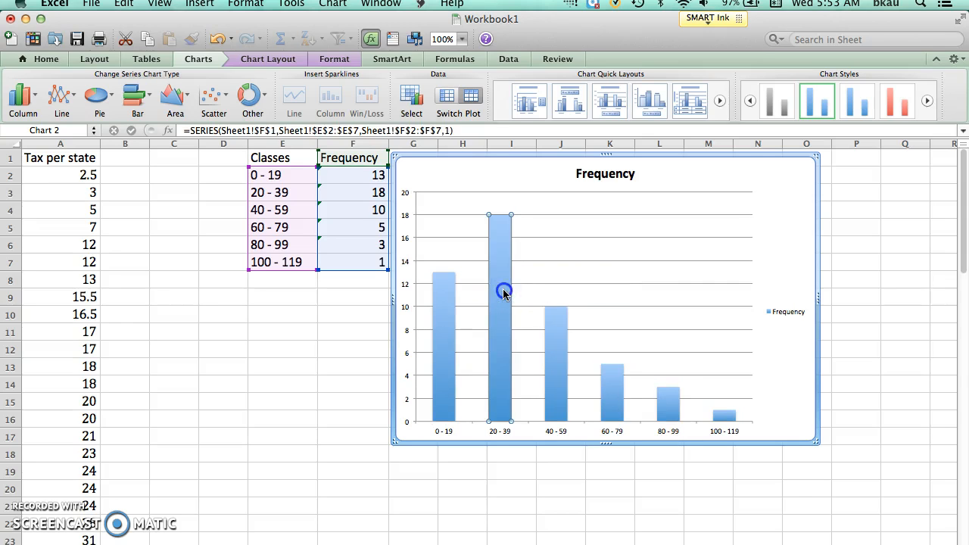
{"action": "left_click", "coordinate": [441, 330]}
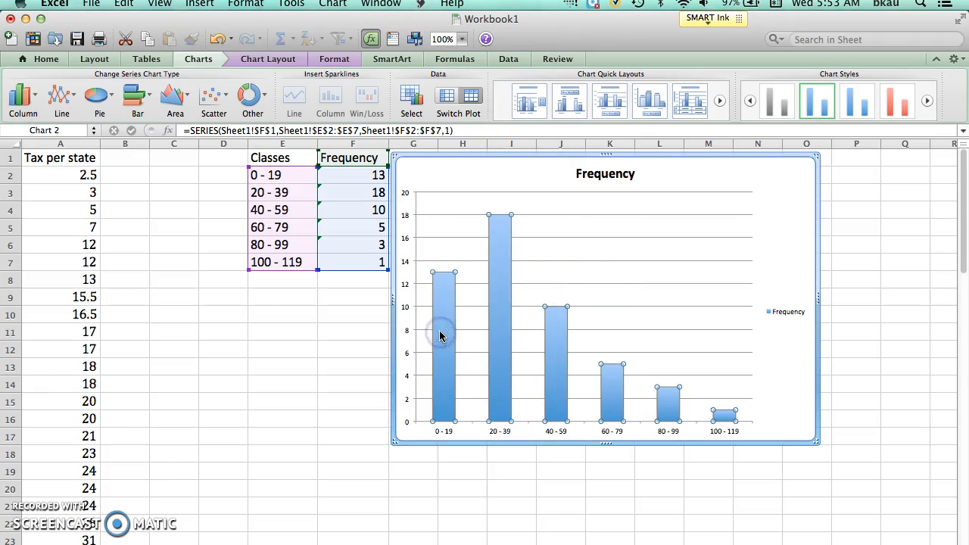
{"action": "left_click", "coordinate": [501, 334]}
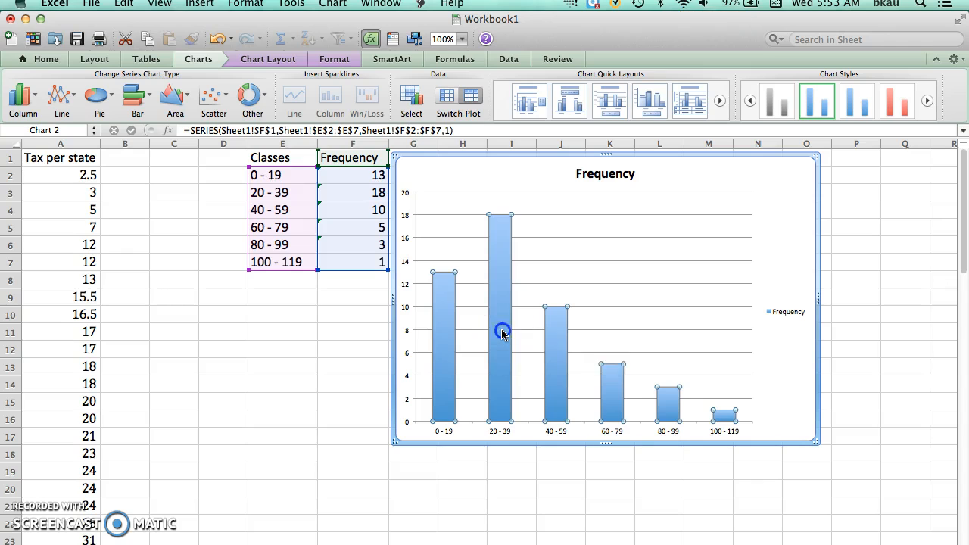
{"action": "double_click", "coordinate": [501, 328]}
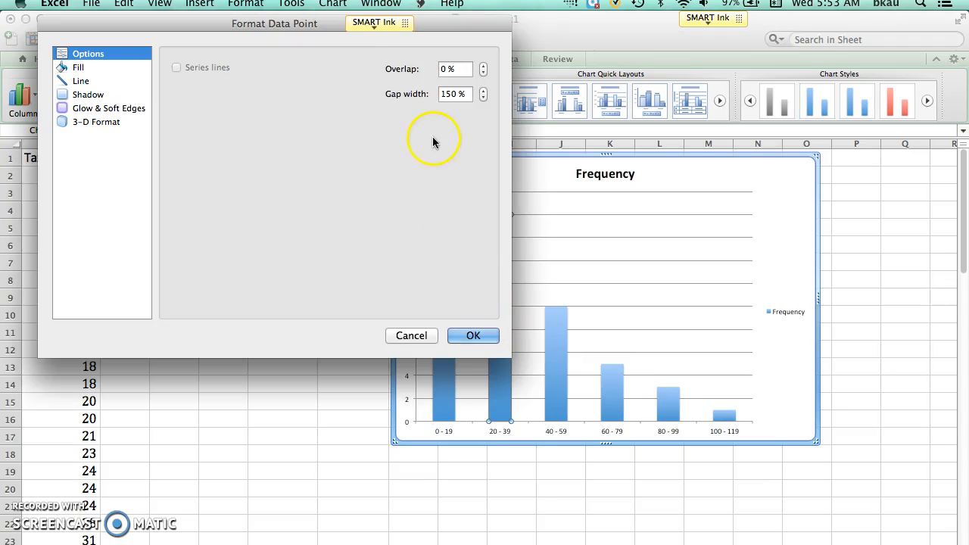
{"action": "left_click", "coordinate": [575, 279]}
{"action": "left_click", "coordinate": [411, 335]}
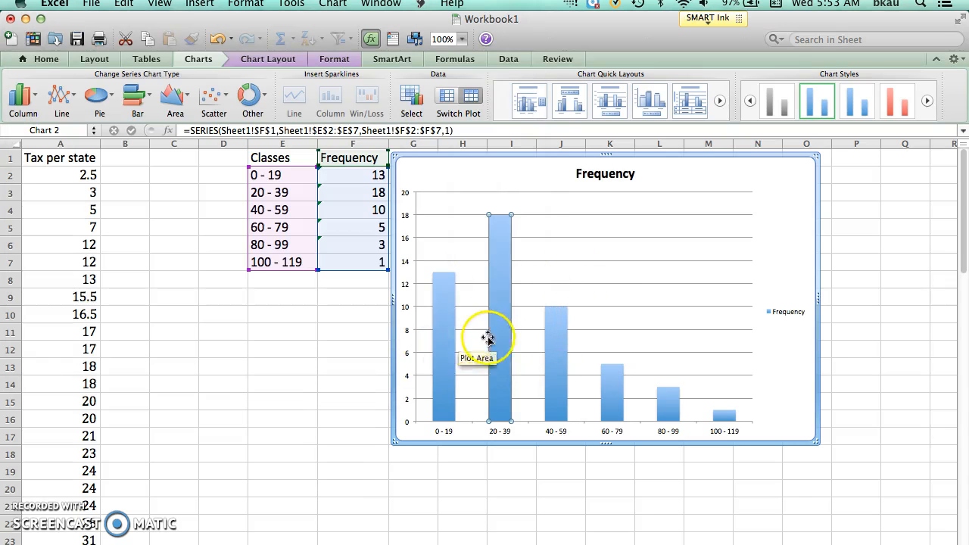
Try a gap width of 0% for the chart's columns in the 20 - 39 bar's data point formatting.
{"action": "double_click", "coordinate": [492, 339]}
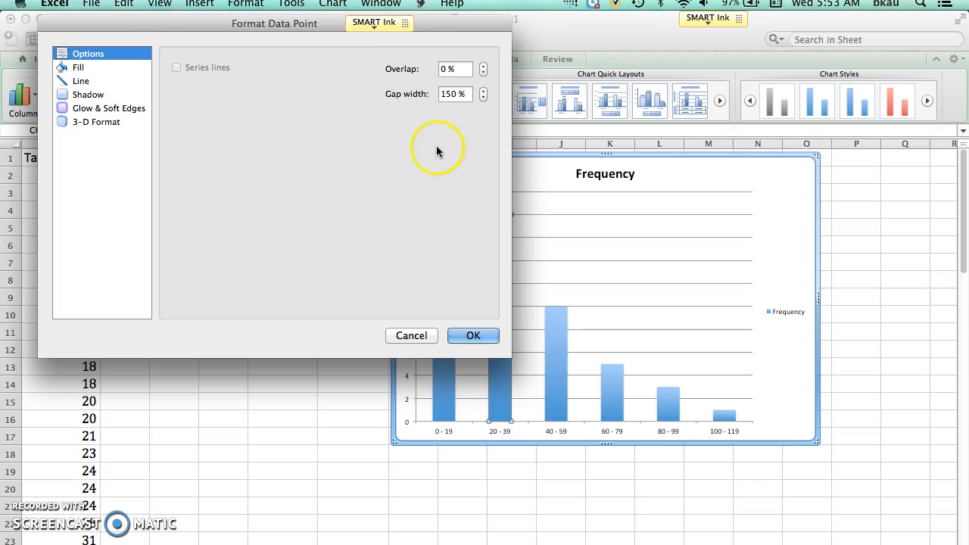
{"action": "left_click", "coordinate": [481, 98]}
{"action": "left_click", "coordinate": [481, 98]}
{"action": "left_click", "coordinate": [482, 97]}
{"action": "left_click", "coordinate": [482, 98]}
{"action": "left_click", "coordinate": [481, 98]}
{"action": "left_click", "coordinate": [446, 93]}
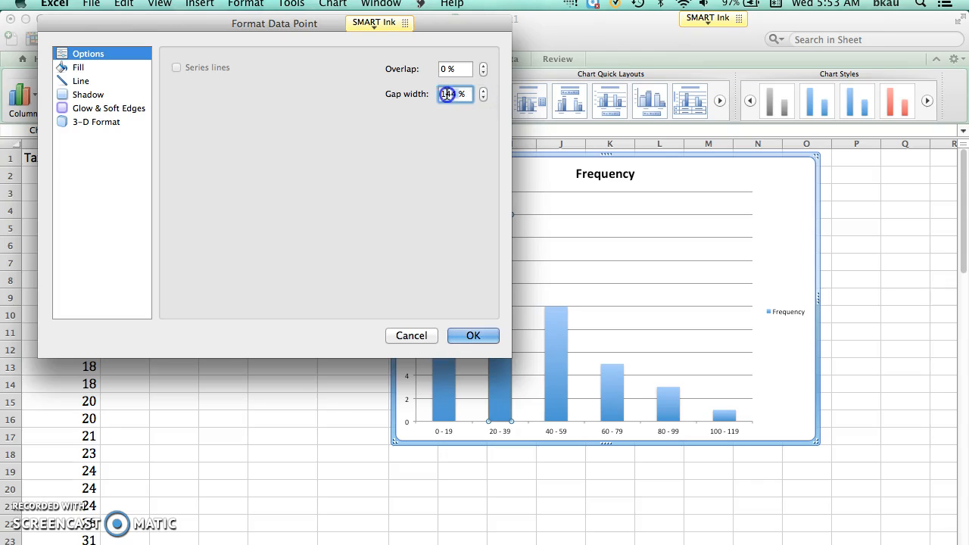
{"action": "type", "text": "0%"}
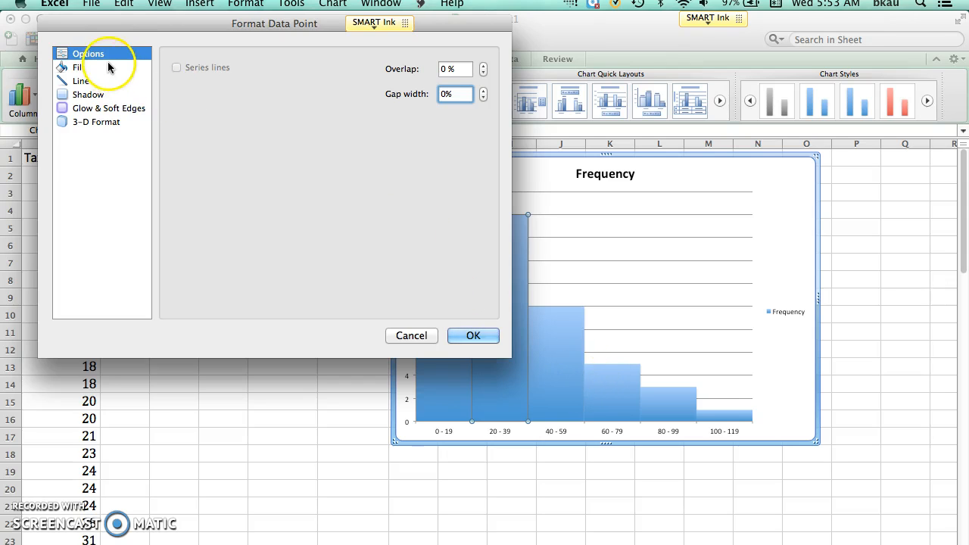
Try varying the columns' fill color by point, and cancel the data point formatting.
{"action": "left_click", "coordinate": [78, 69]}
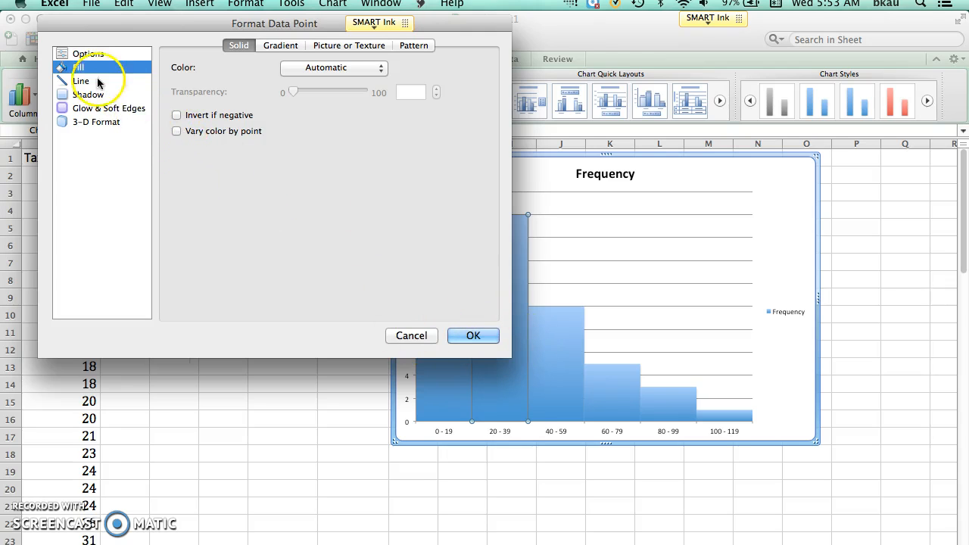
{"action": "left_click", "coordinate": [177, 132]}
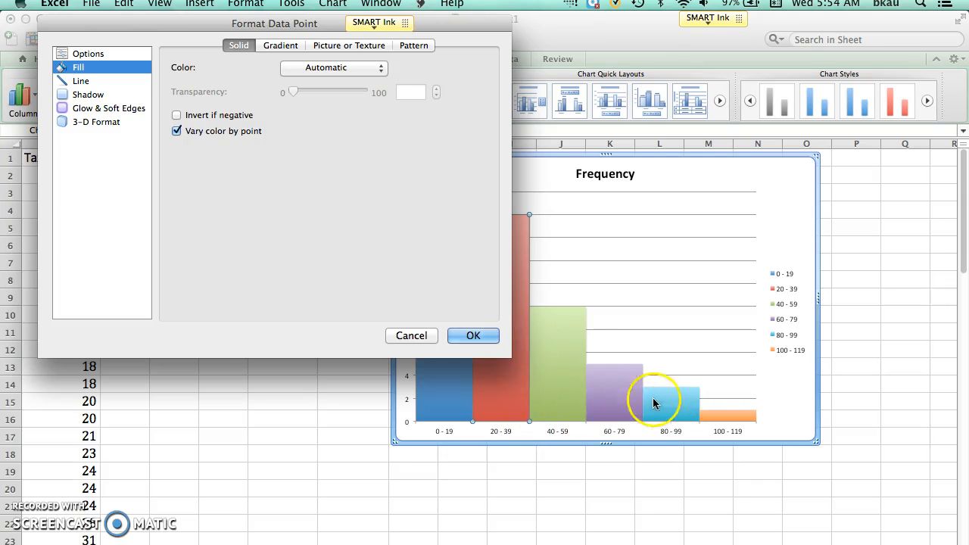
{"action": "left_click", "coordinate": [417, 341]}
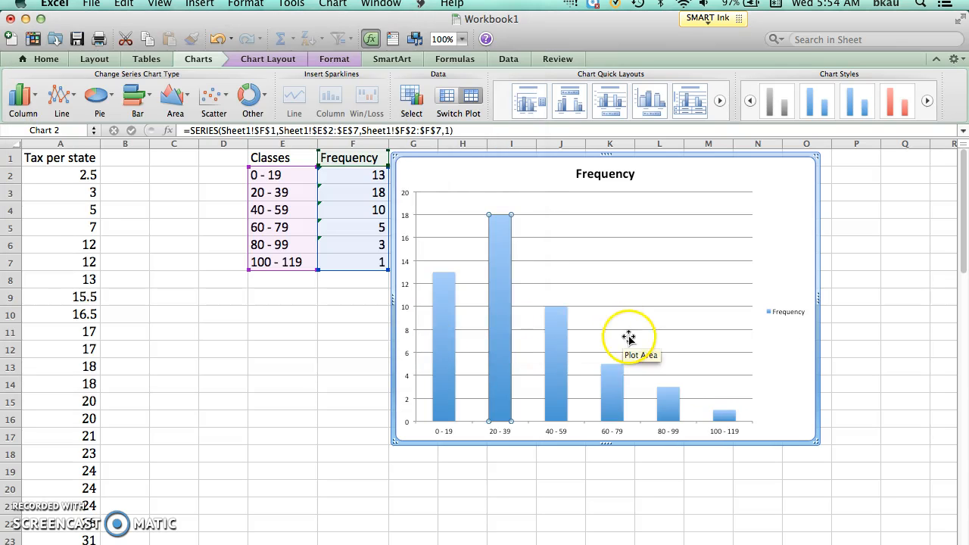
Vary the columns' fill color by point and set their gap width to 0% in the 20 - 39 bar's formatting.
{"action": "left_click", "coordinate": [489, 305]}
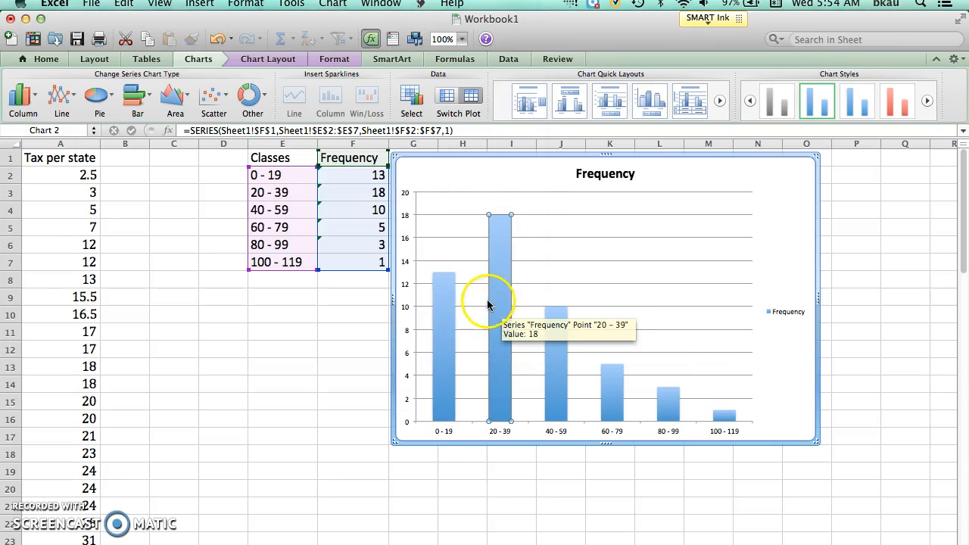
{"action": "double_click", "coordinate": [499, 367]}
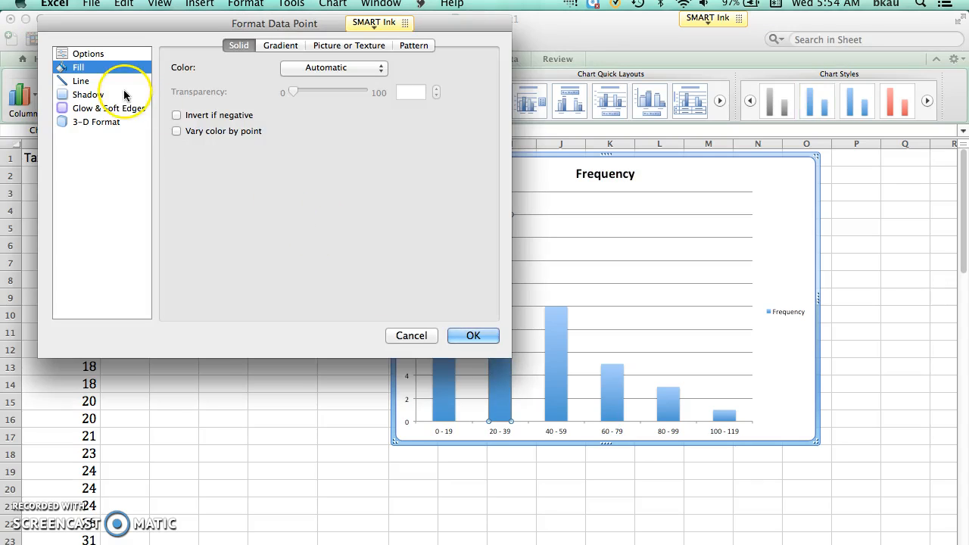
{"action": "left_click", "coordinate": [177, 131]}
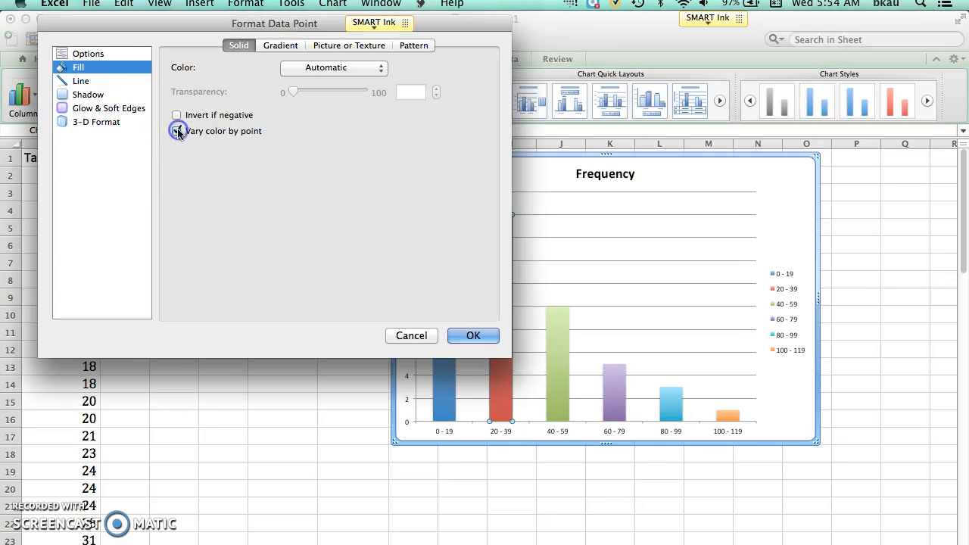
{"action": "left_click", "coordinate": [88, 56]}
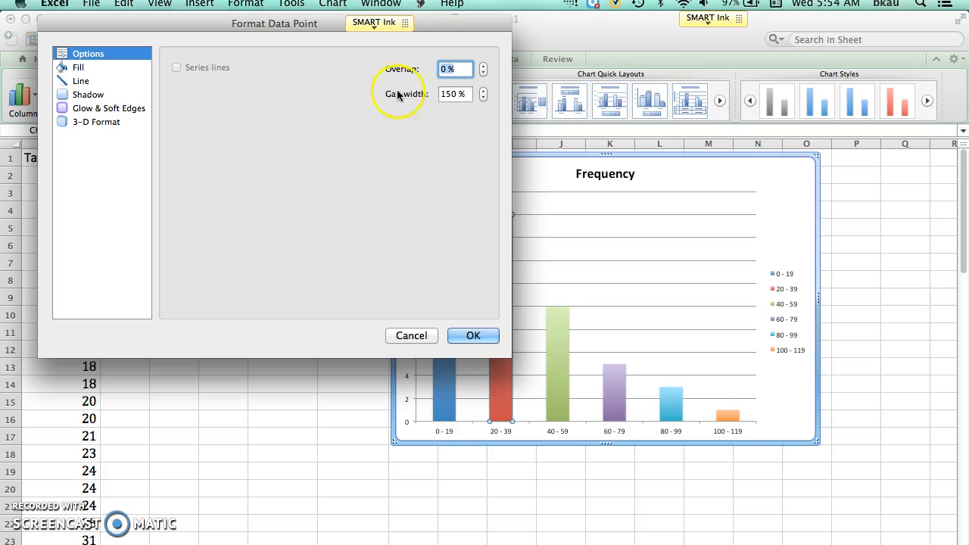
{"action": "double_click", "coordinate": [453, 94]}
{"action": "type", "text": "100"}
{"action": "key", "text": "BackSpace"}
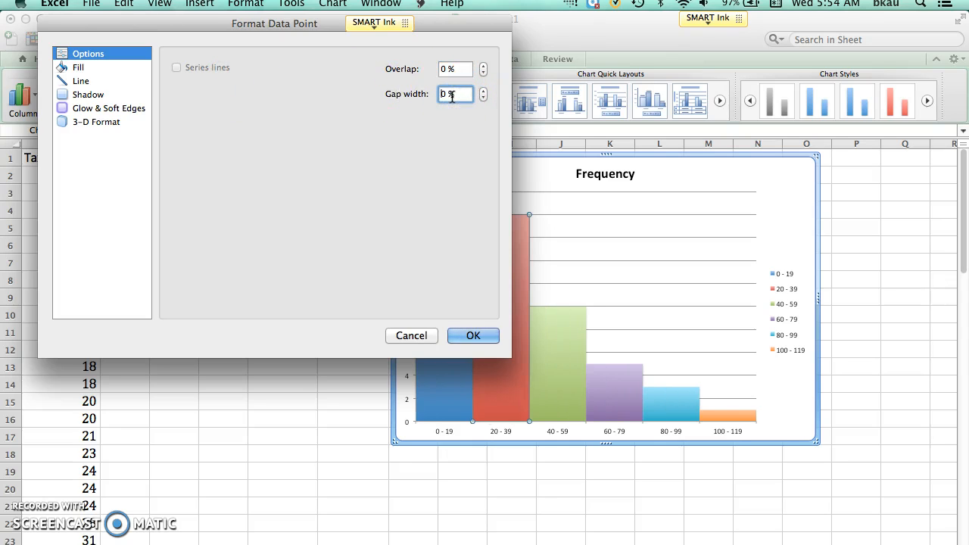
{"action": "left_click", "coordinate": [477, 336]}
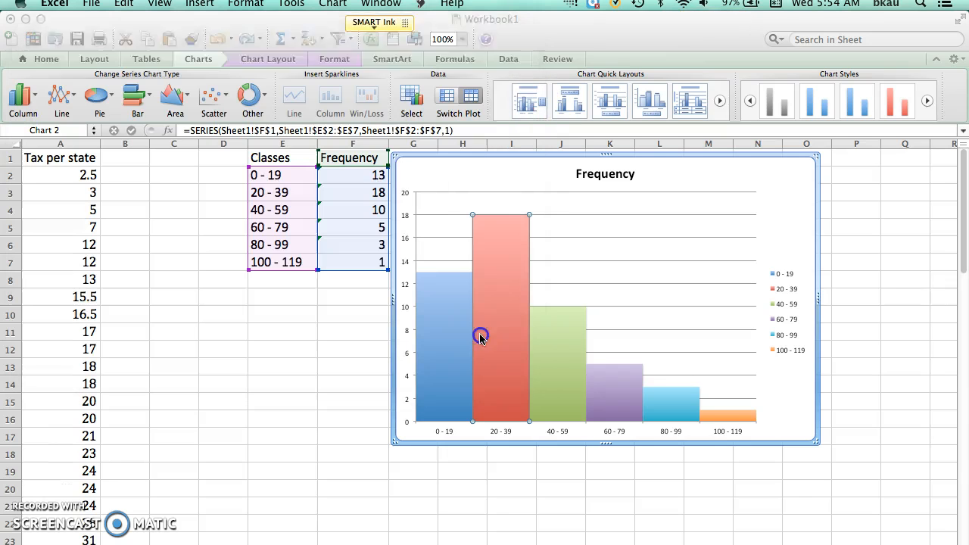
Delete the chart's legend.
{"action": "left_click", "coordinate": [789, 275]}
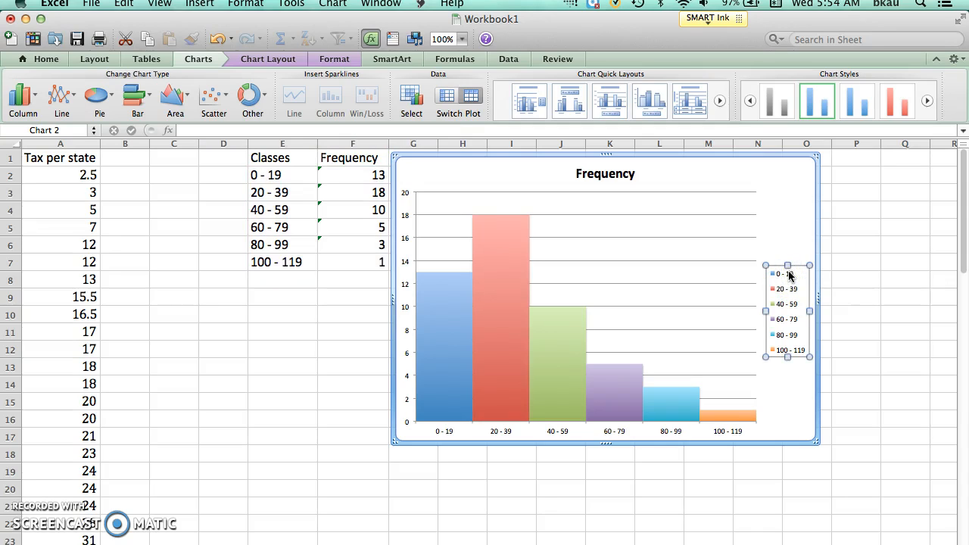
{"action": "key", "text": "Delete"}
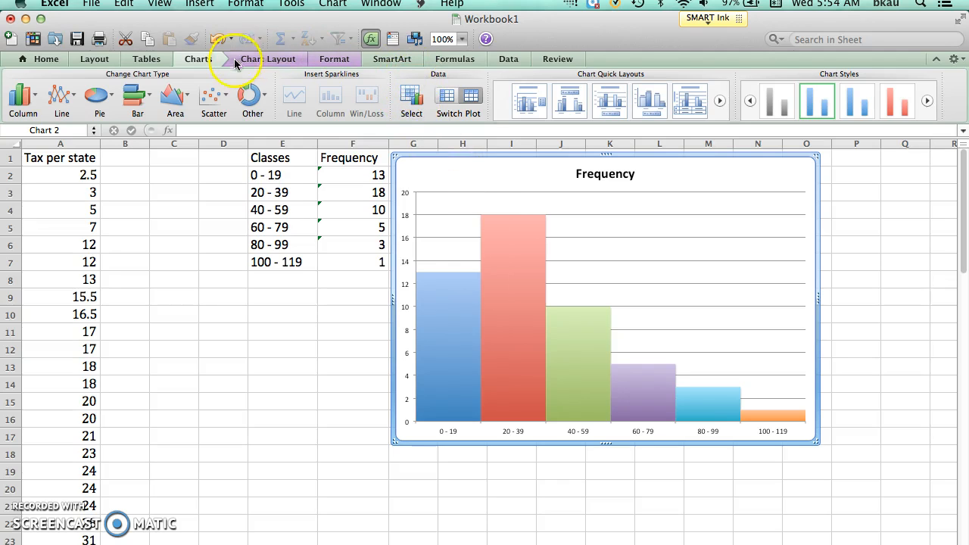
Replace the chart title text with "Tax per State".
{"action": "left_click", "coordinate": [263, 61]}
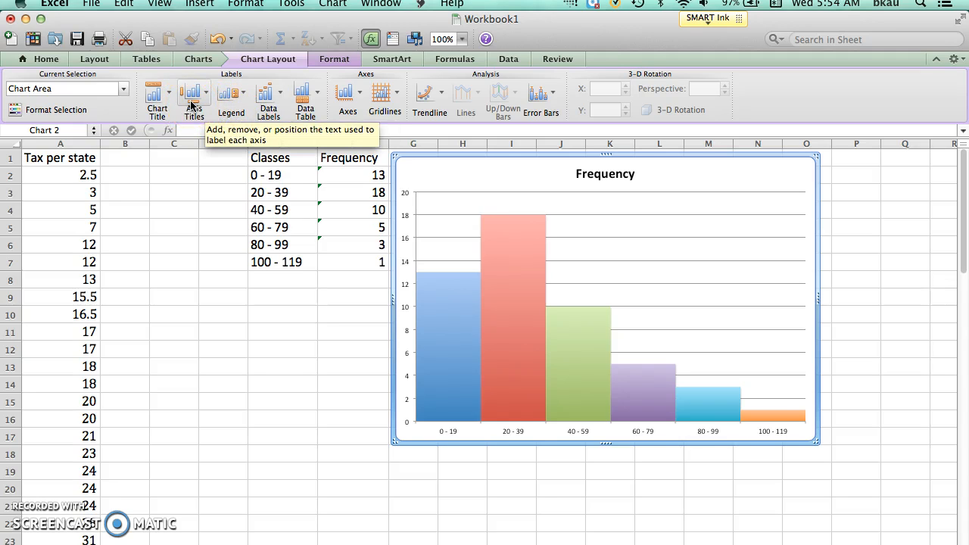
{"action": "left_click", "coordinate": [160, 102]}
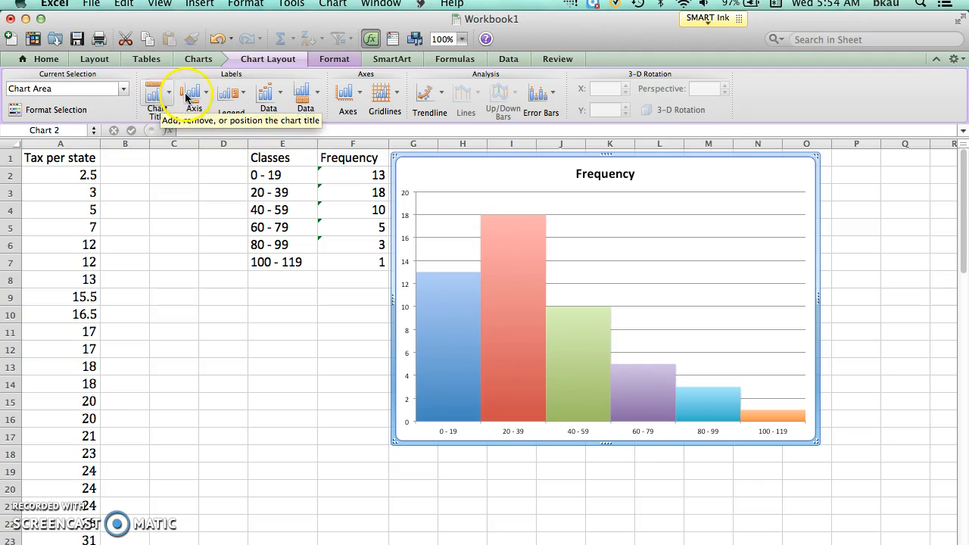
{"action": "left_click", "coordinate": [619, 176]}
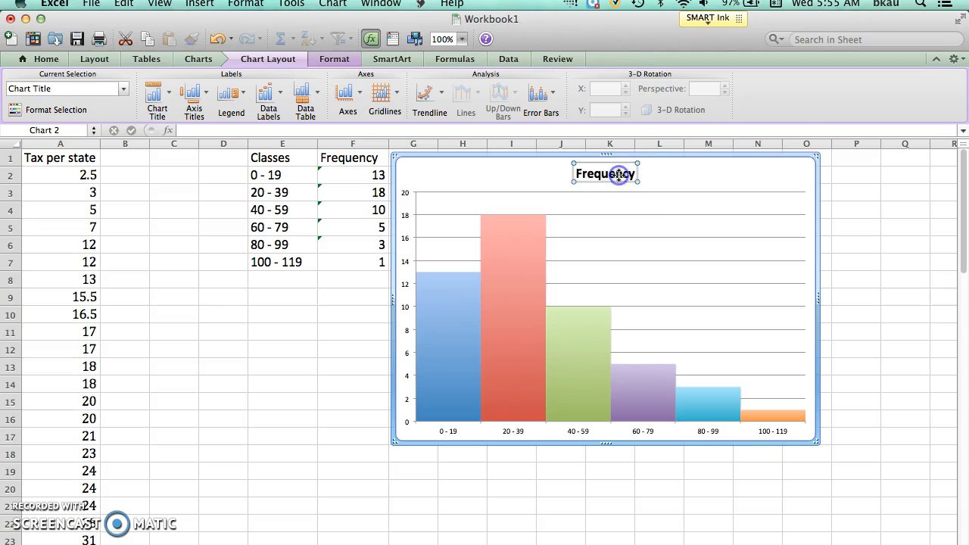
{"action": "left_click_drag", "start_coordinate": [607, 173], "coordinate": [575, 174]}
{"action": "left_click_drag", "start_coordinate": [634, 173], "coordinate": [632, 173]}
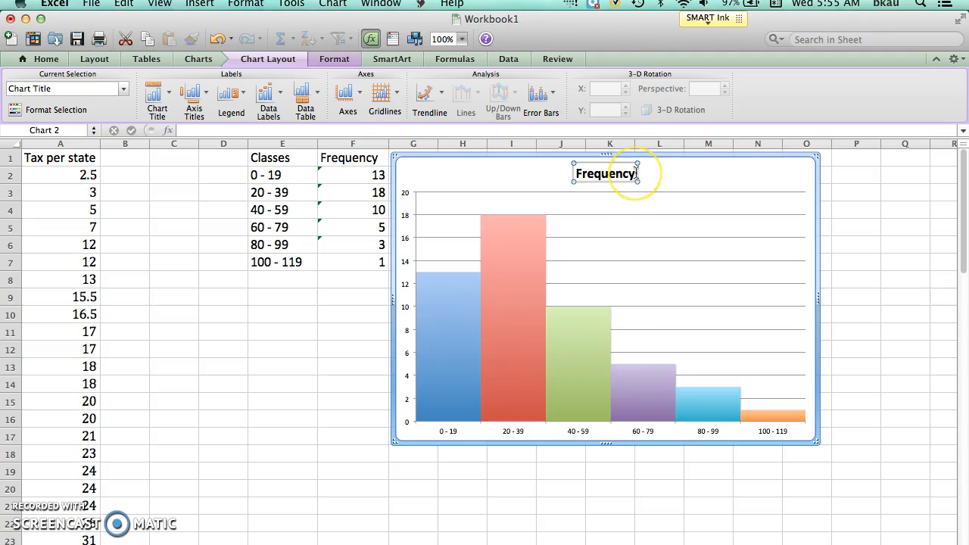
{"action": "double_click", "coordinate": [636, 173]}
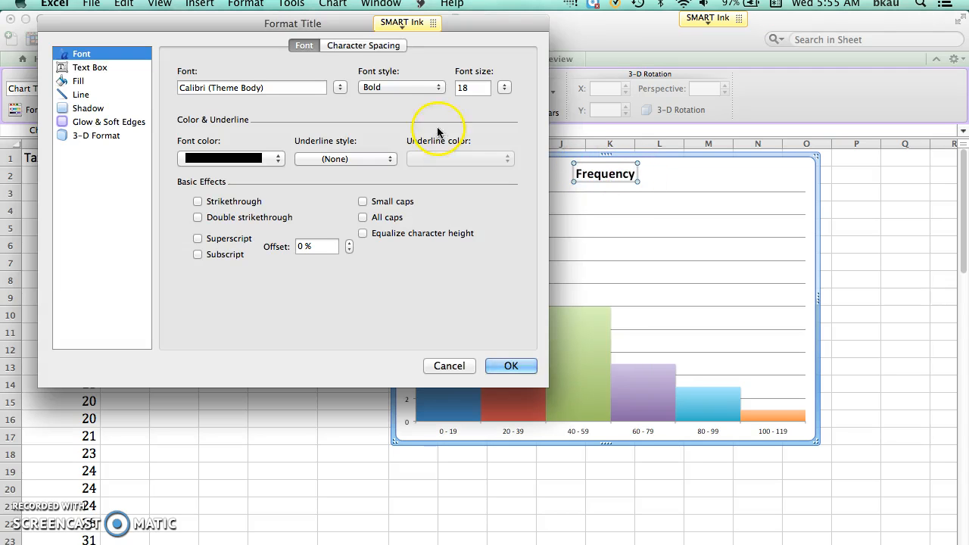
{"action": "left_click", "coordinate": [493, 365]}
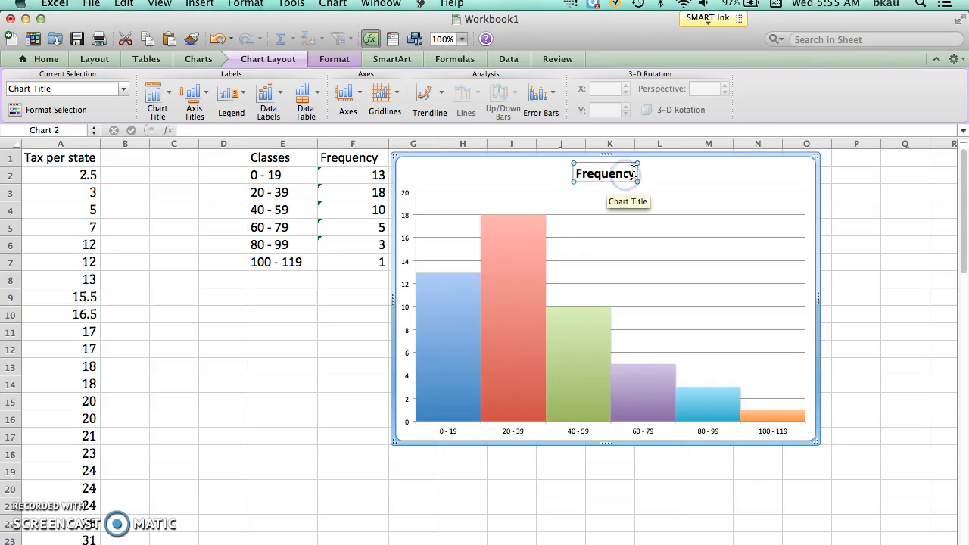
{"action": "key", "text": "BackSpace"}
{"action": "key", "text": "BackSpace"}
{"action": "key", "text": "BackSpace"}
{"action": "key", "text": "BackSpace"}
{"action": "key", "text": "BackSpace"}
{"action": "key", "text": "BackSpace"}
{"action": "key", "text": "BackSpace"}
{"action": "key", "text": "BackSpace"}
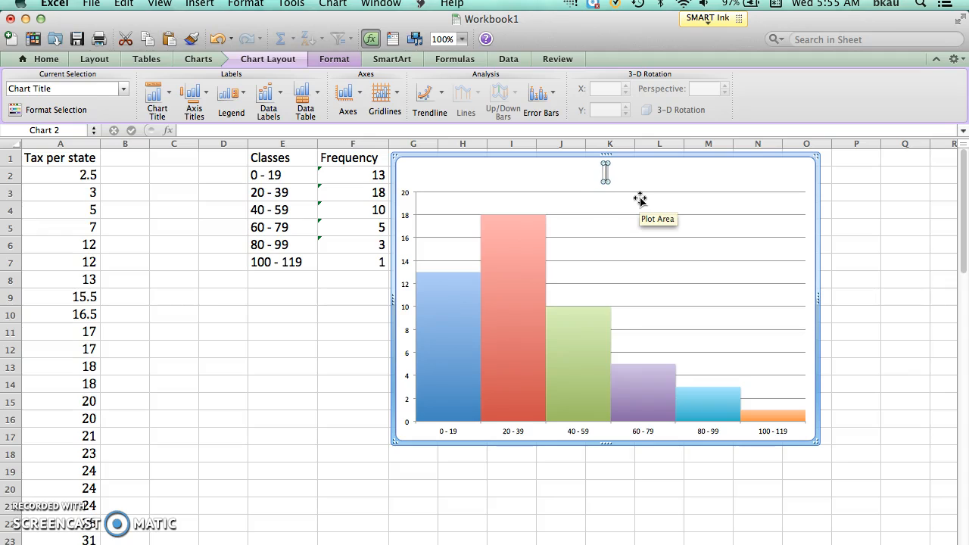
{"action": "type", "text": "Tax p"}
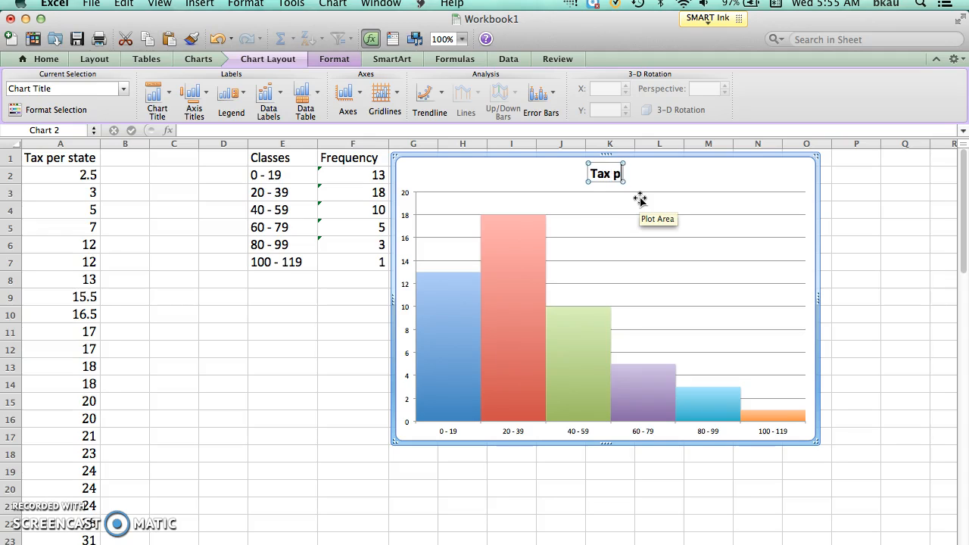
{"action": "type", "text": "er State"}
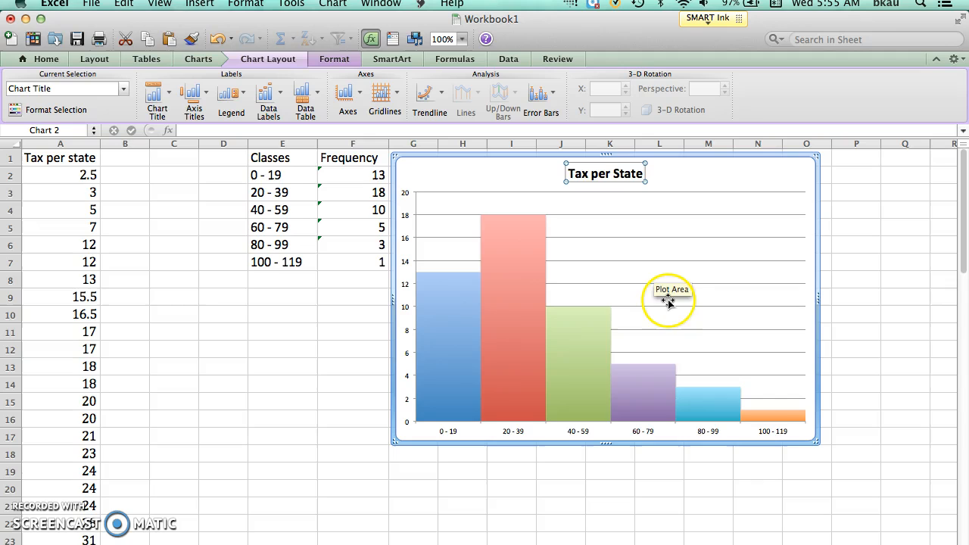
Add a horizontal axis title below the axis reading "Tax in cents".
{"action": "mouse_move", "coordinate": [635, 391]}
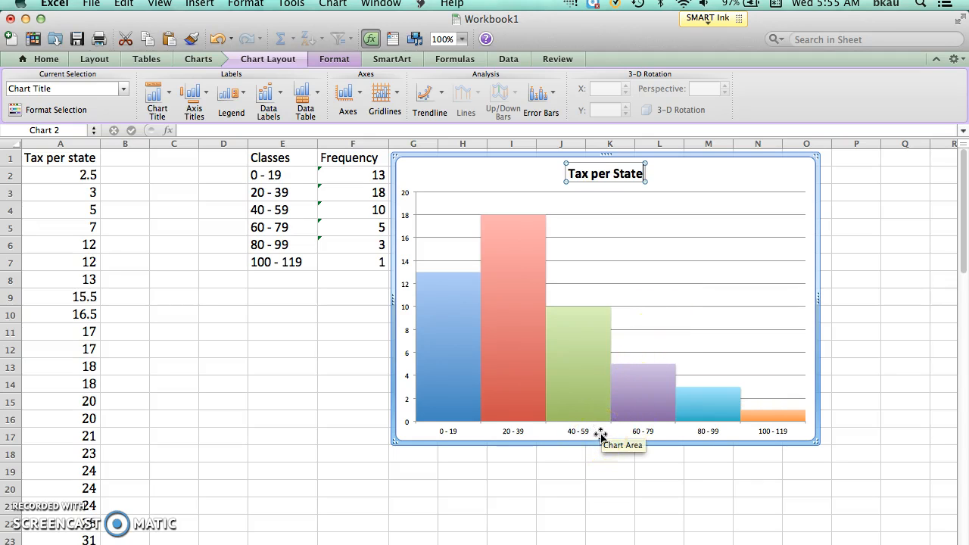
{"action": "left_click", "coordinate": [195, 95]}
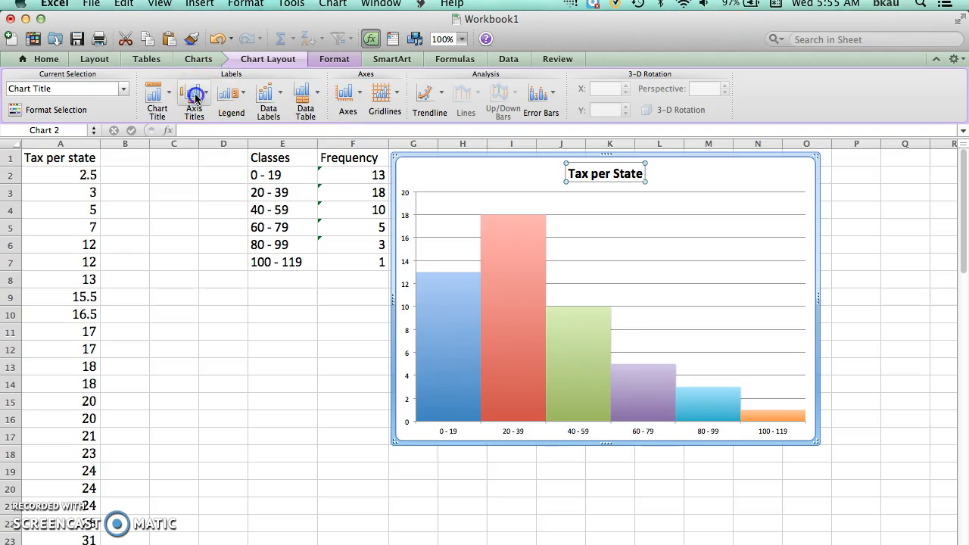
{"action": "mouse_move", "coordinate": [203, 120]}
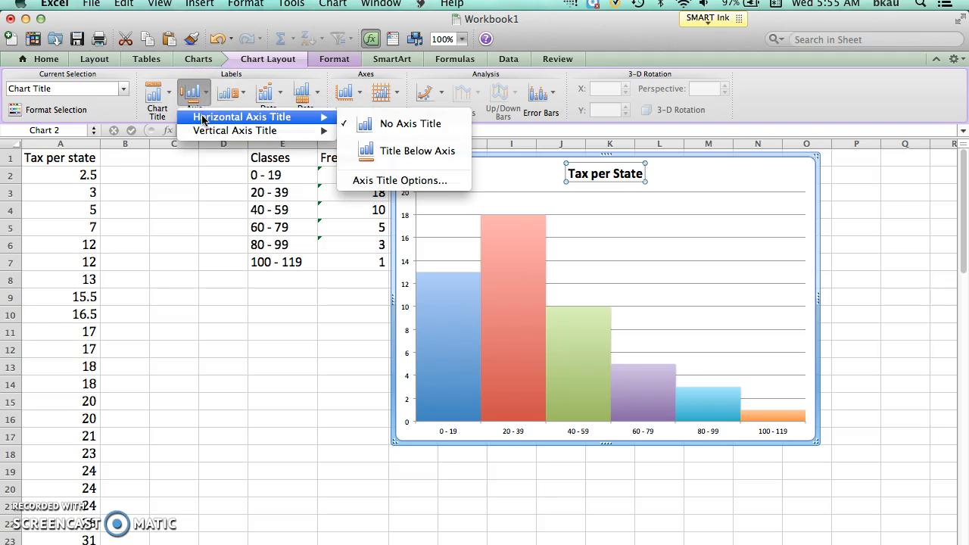
{"action": "left_click", "coordinate": [358, 150]}
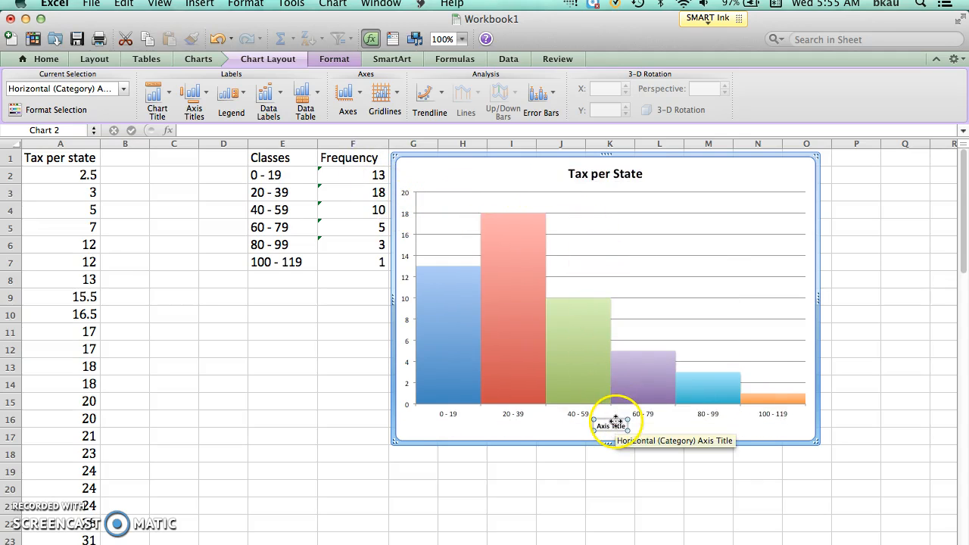
{"action": "left_click", "coordinate": [622, 425]}
{"action": "type", "text": "Tax"}
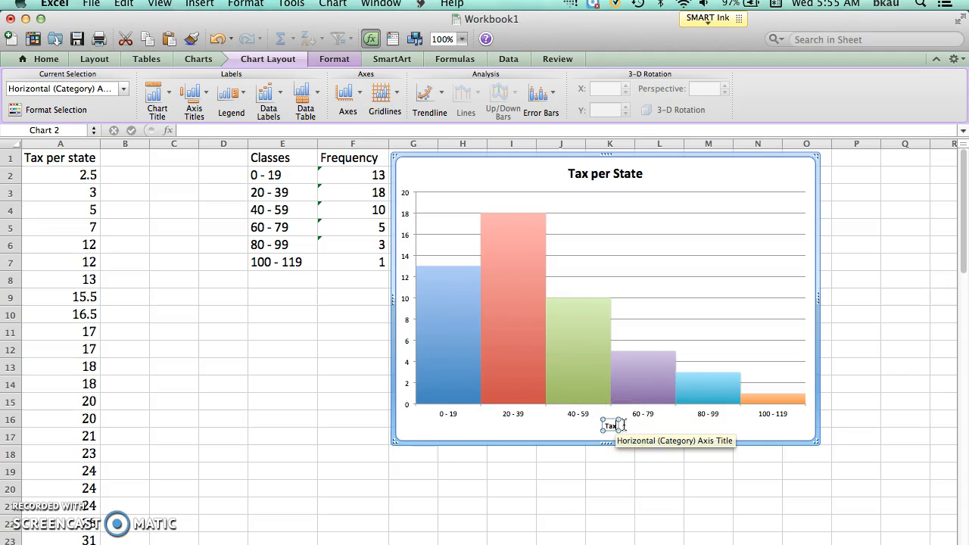
{"action": "type", "text": " in cents"}
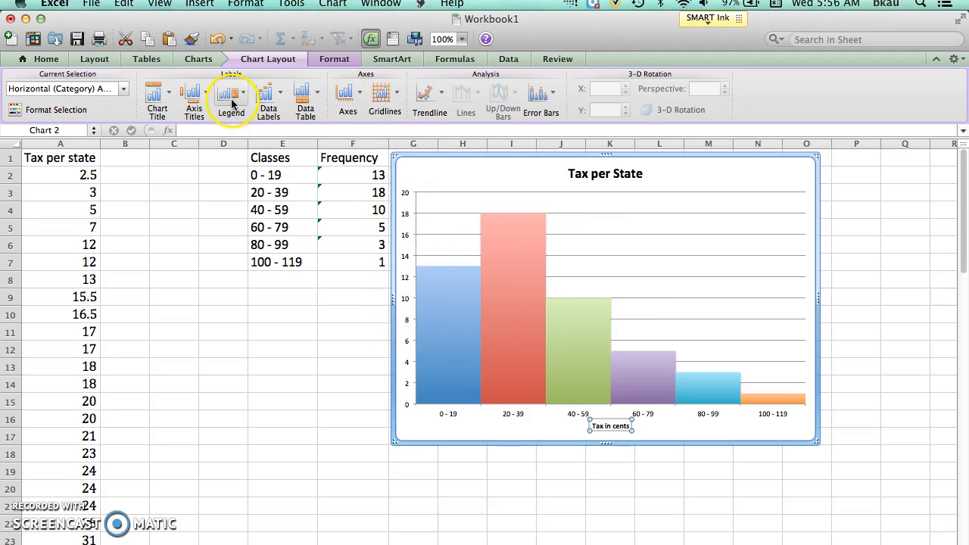
Add a rotated vertical axis title reading "Frequency", and deselect the chart by selecting cell D11.
{"action": "left_click", "coordinate": [192, 92]}
{"action": "mouse_move", "coordinate": [209, 134]}
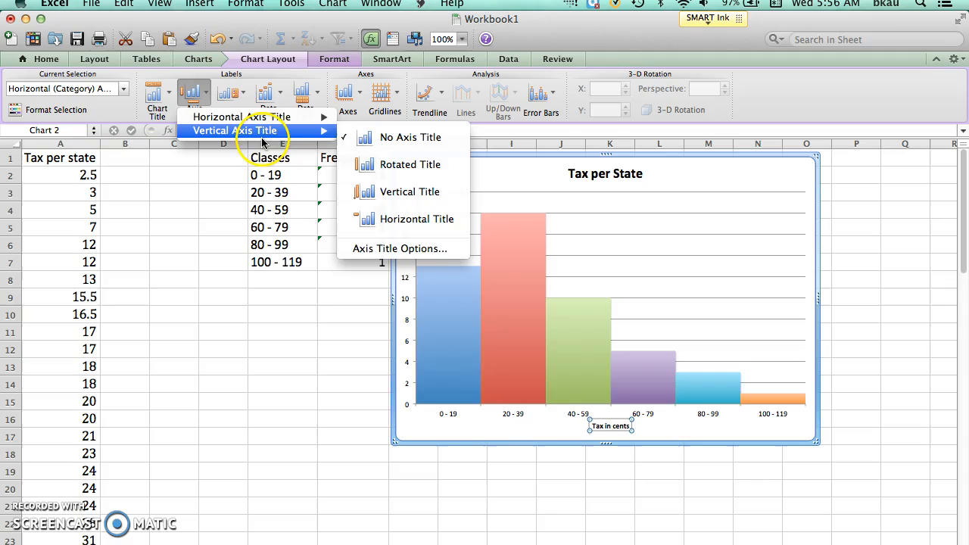
{"action": "left_click", "coordinate": [362, 173]}
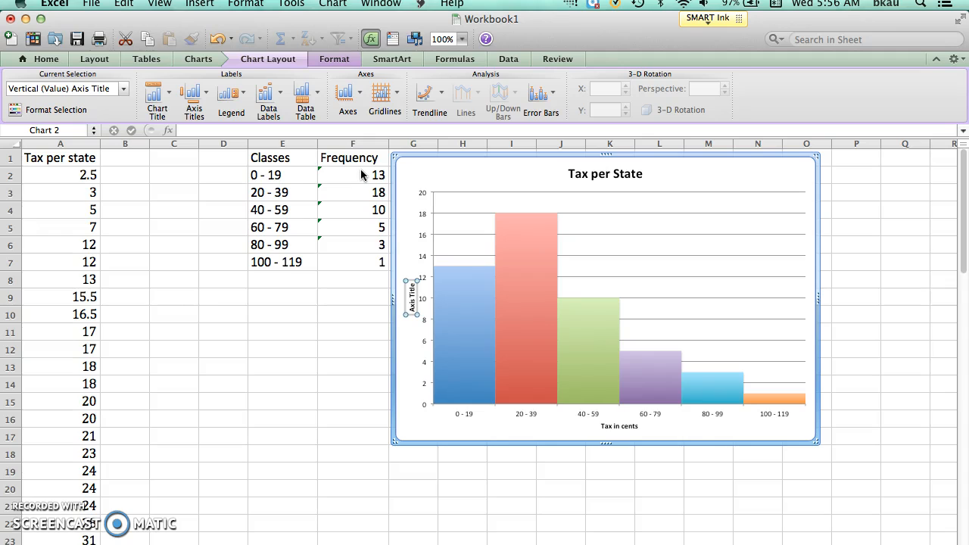
{"action": "type", "text": "Fre"}
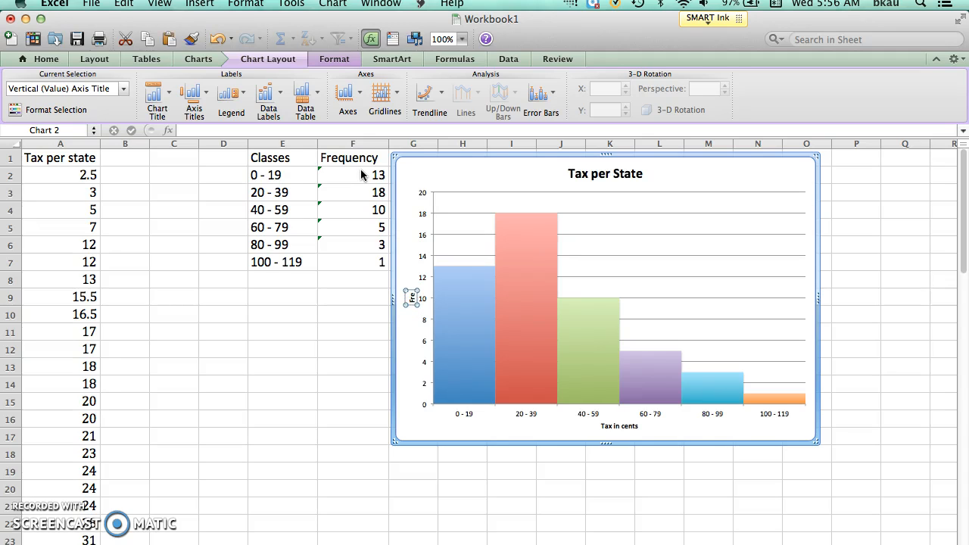
{"action": "type", "text": "q"}
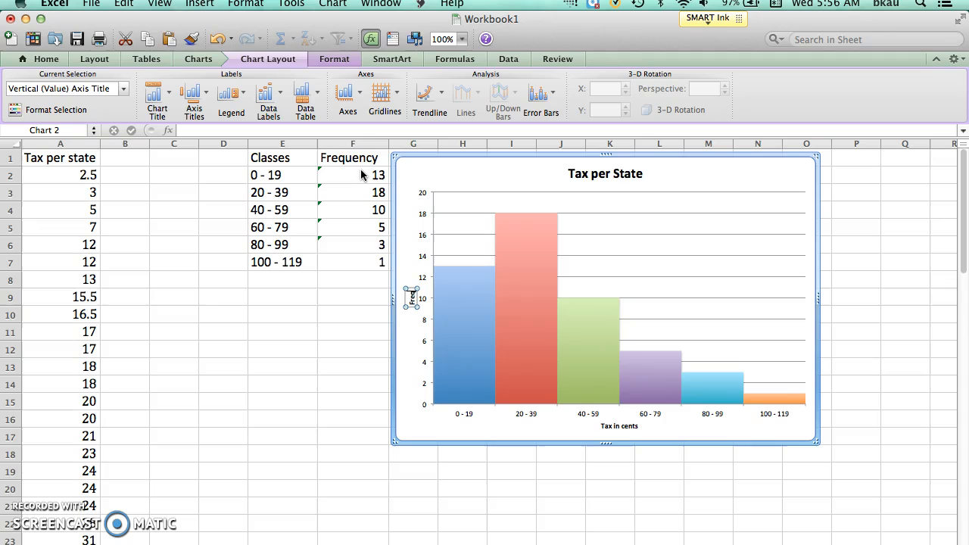
{"action": "type", "text": "uency"}
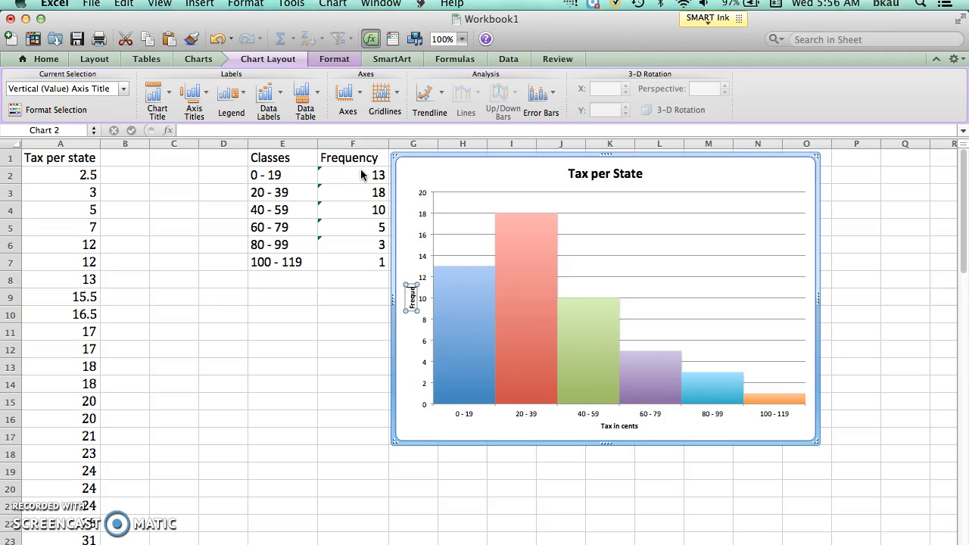
{"action": "left_click", "coordinate": [411, 244]}
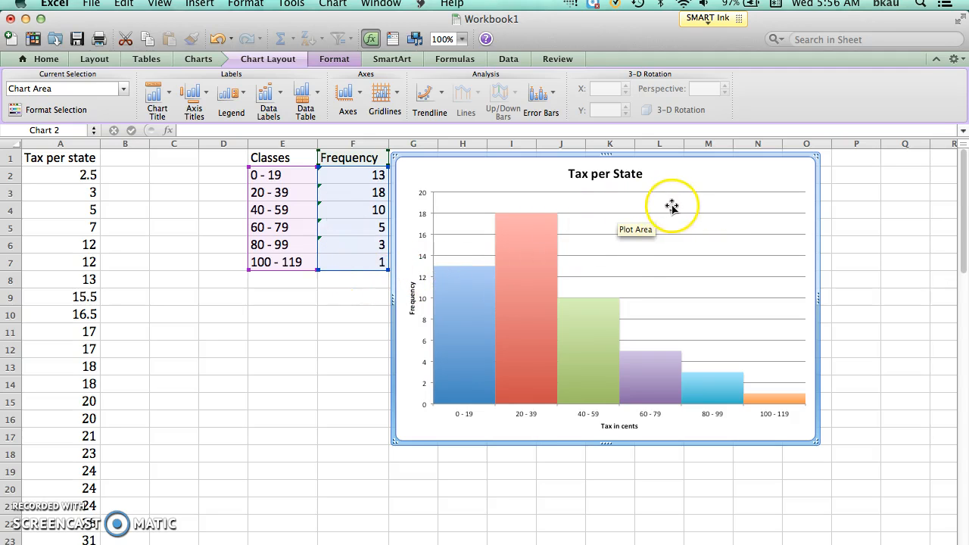
{"action": "left_click", "coordinate": [235, 336]}
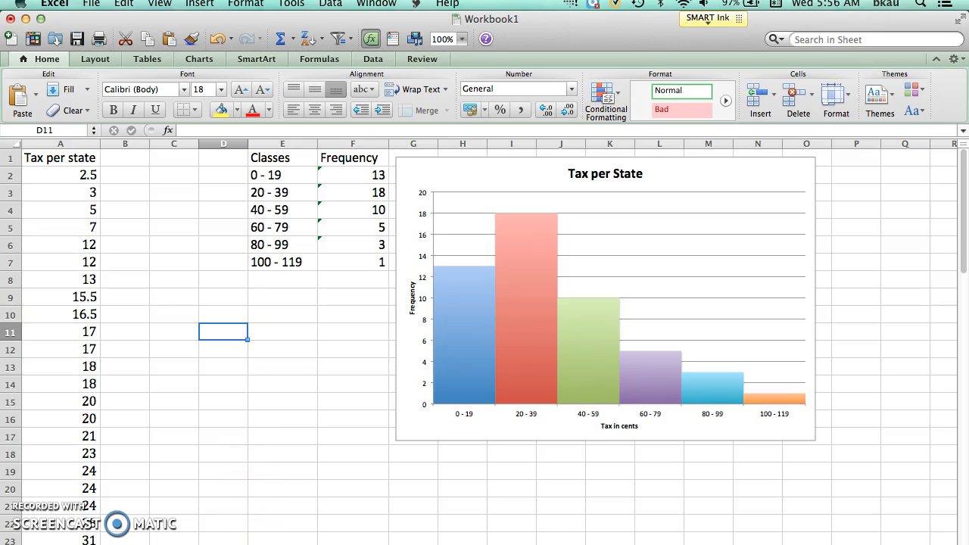
Switch to FrequencyDistributions1.doc in Word, view problem 2 on the Alaskan volcano heights, and return to the Excel workbook.
{"action": "left_click", "coordinate": [401, 543]}
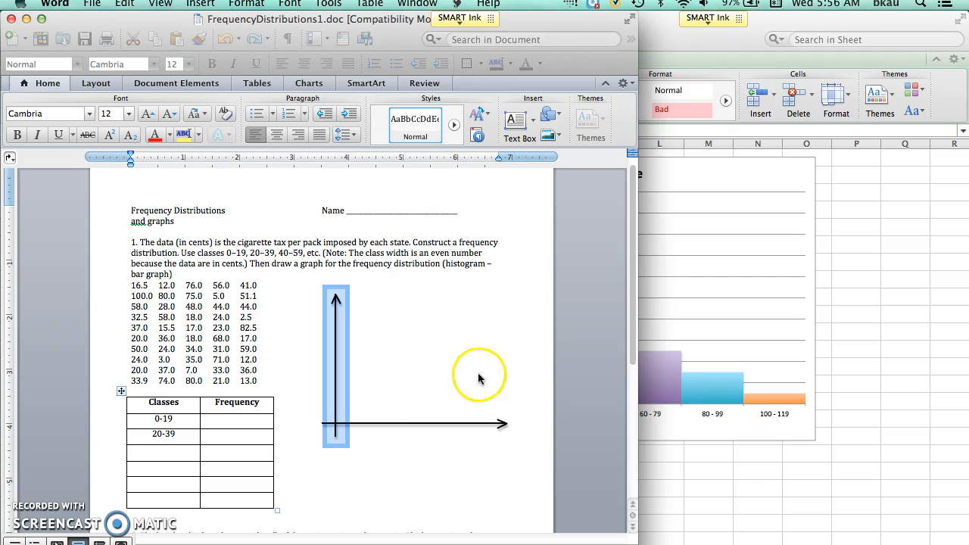
{"action": "left_click_drag", "start_coordinate": [625, 341], "coordinate": [628, 419]}
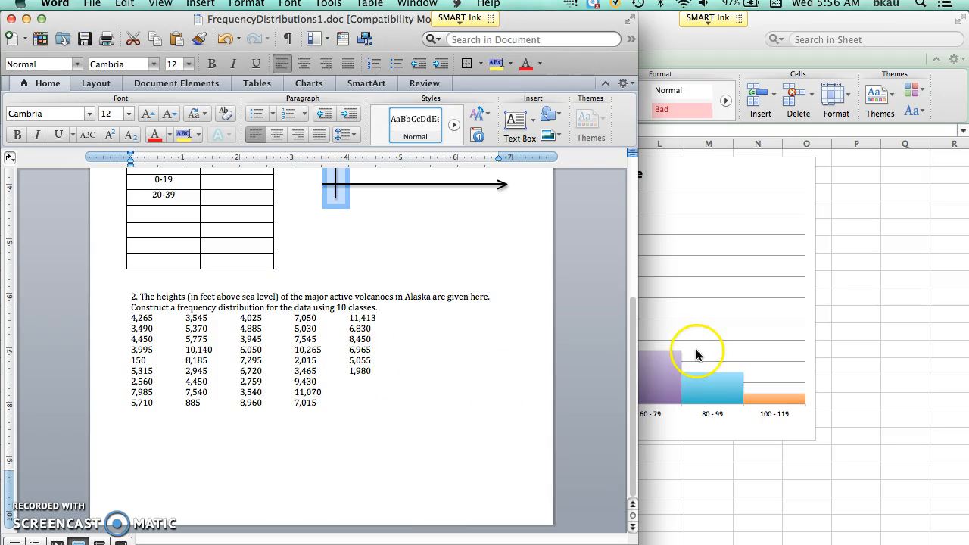
{"action": "left_click", "coordinate": [886, 393]}
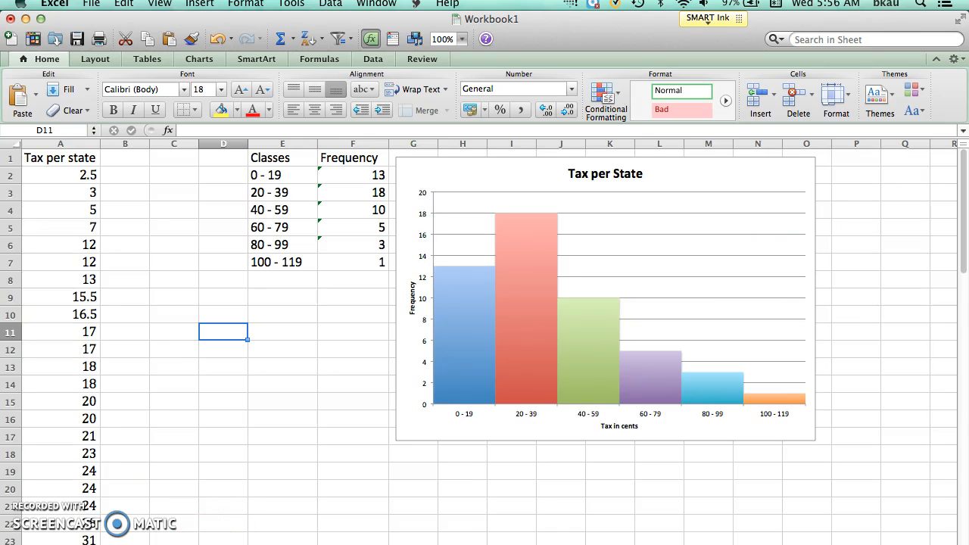
Shrink the workbook window slightly to expose its bottom edge, and select the current sheet's tab.
{"action": "left_click", "coordinate": [282, 428]}
{"action": "left_click_drag", "start_coordinate": [966, 544], "coordinate": [959, 538]}
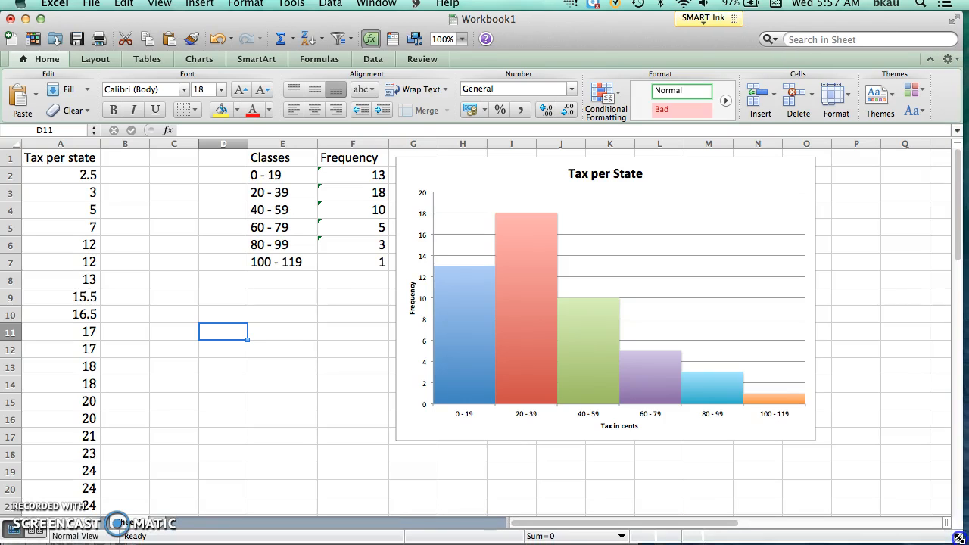
{"action": "left_click", "coordinate": [133, 524]}
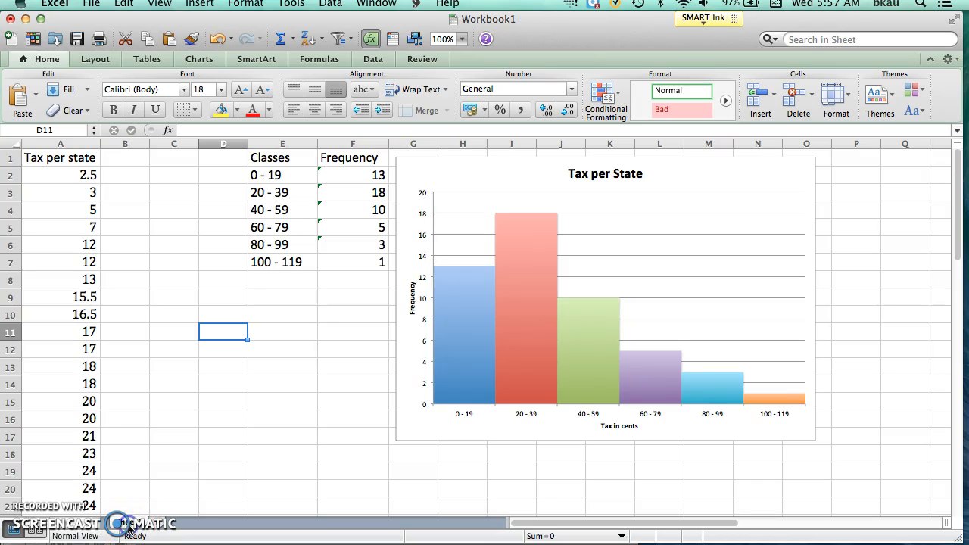
Rename the tax data sheet "Problem 1" and insert a new blank sheet after it.
{"action": "double_click", "coordinate": [127, 524]}
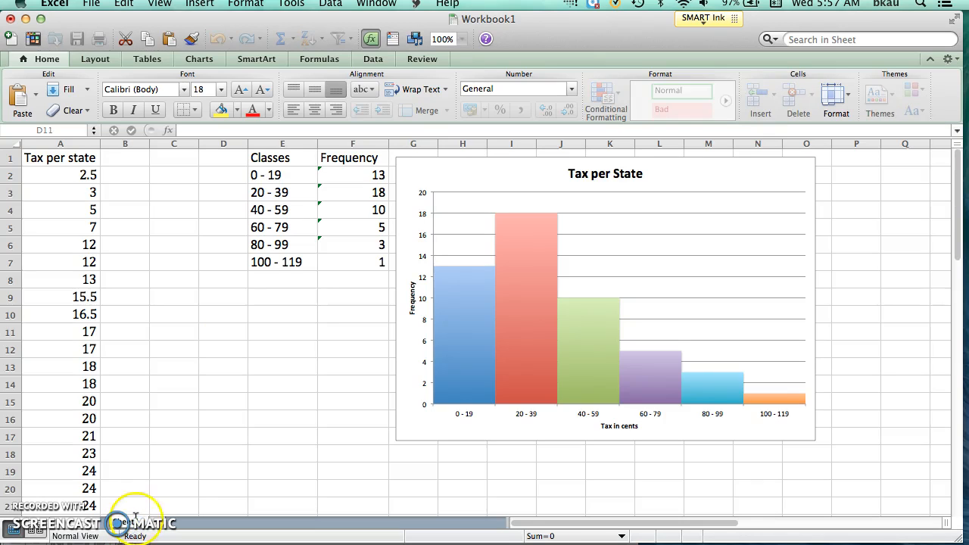
{"action": "left_click", "coordinate": [137, 524]}
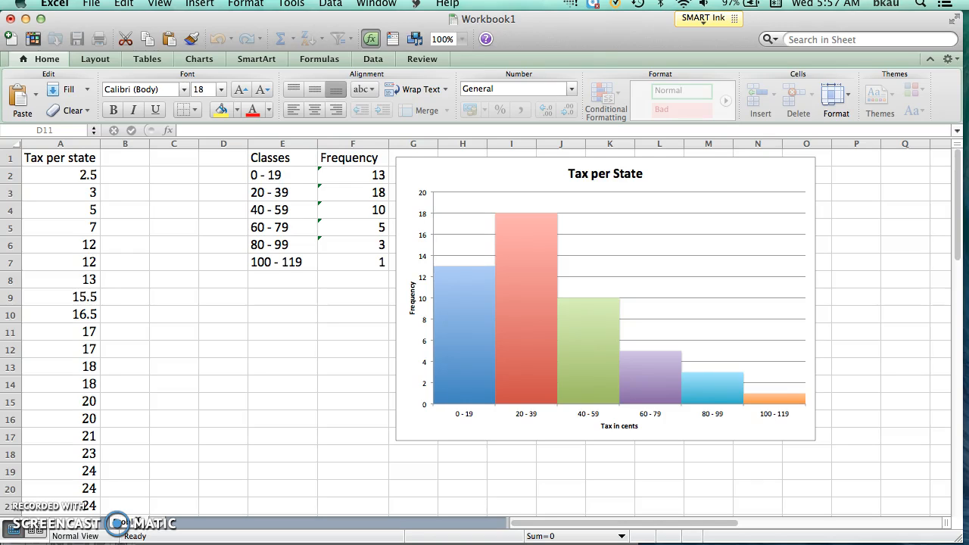
{"action": "left_click", "coordinate": [171, 524]}
{"action": "left_click", "coordinate": [194, 525]}
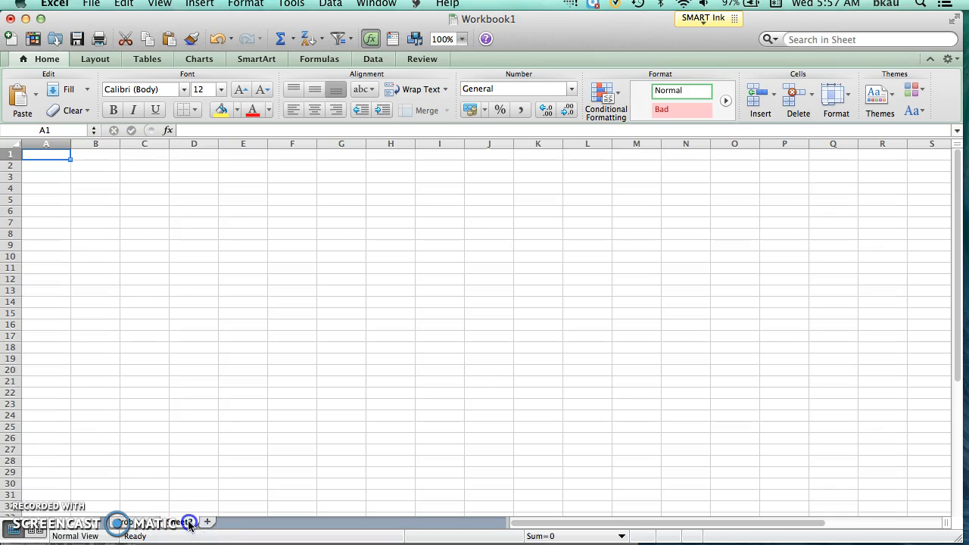
Rename the new sheet "Problem 2", and check the volcano problem in the Word document before returning to Excel.
{"action": "left_click", "coordinate": [190, 525]}
{"action": "double_click", "coordinate": [190, 522]}
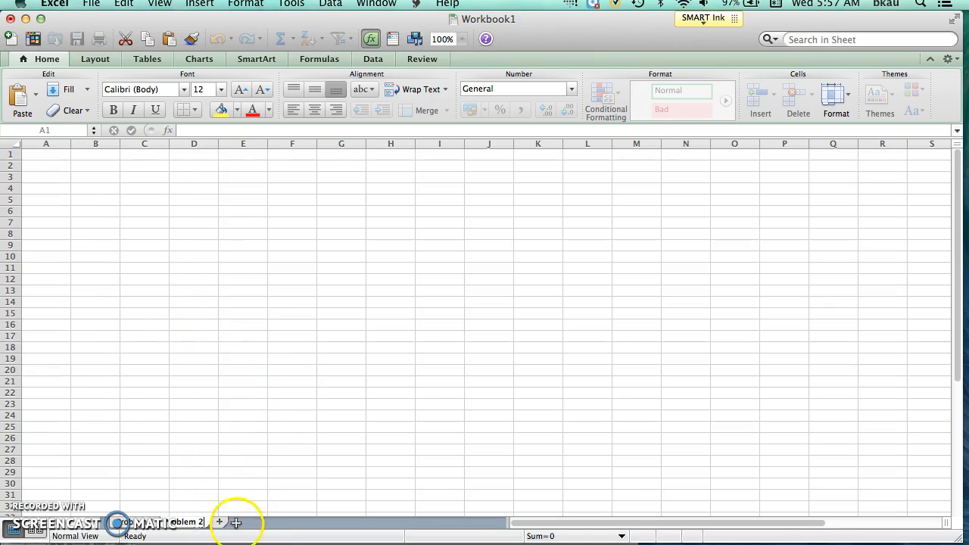
{"action": "key", "text": "super+Tab"}
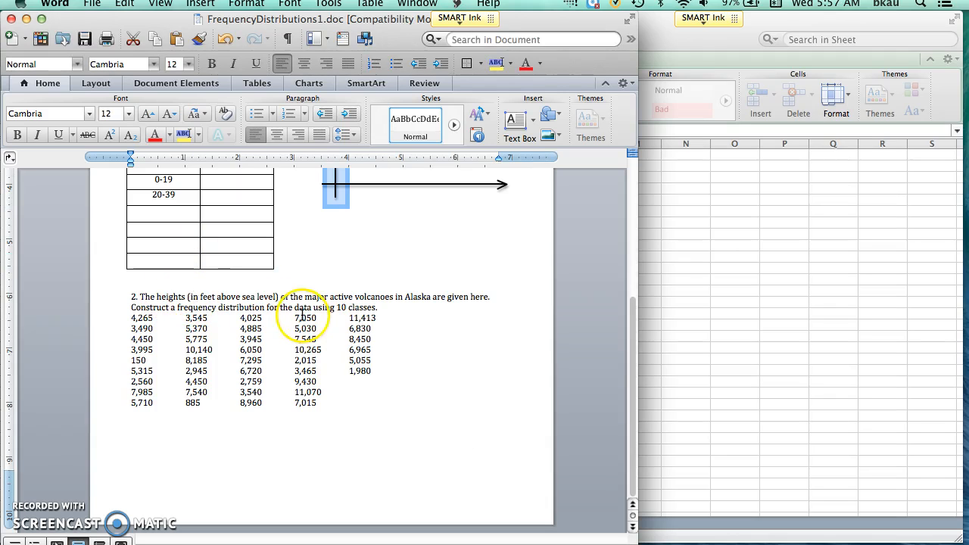
{"action": "left_click", "coordinate": [668, 302]}
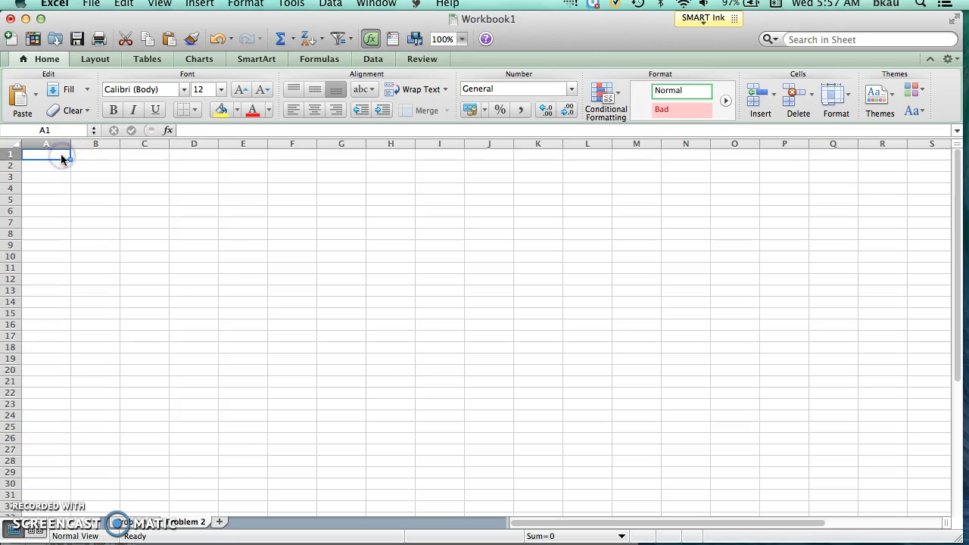
Set the font size of the entire Problem 2 sheet to 18 and enter the heading "Height" in cell A1.
{"action": "left_click", "coordinate": [10, 144]}
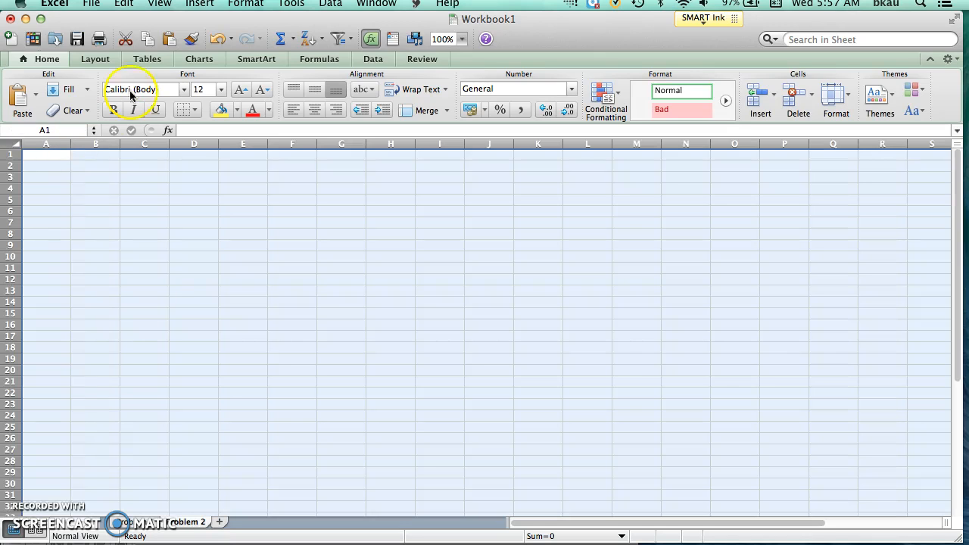
{"action": "left_click", "coordinate": [218, 89]}
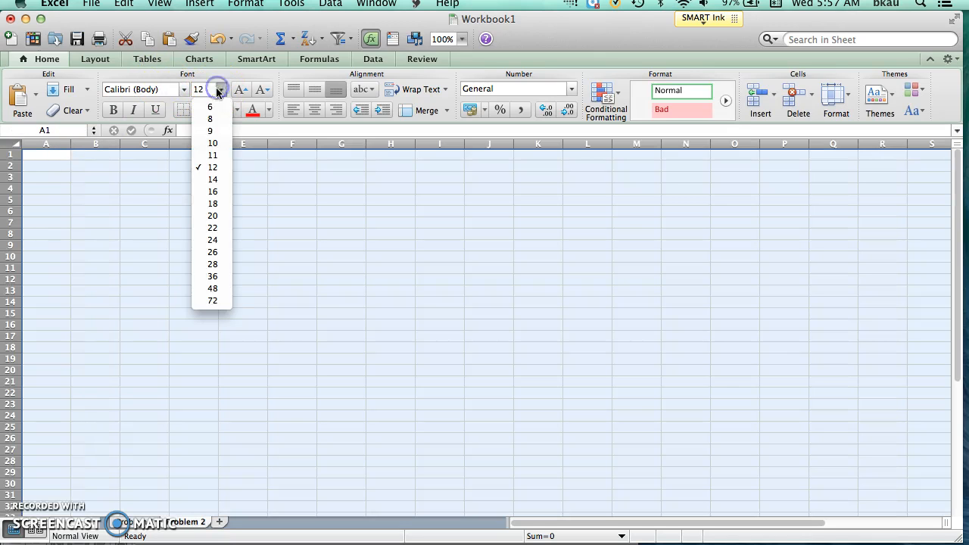
{"action": "left_click", "coordinate": [212, 204]}
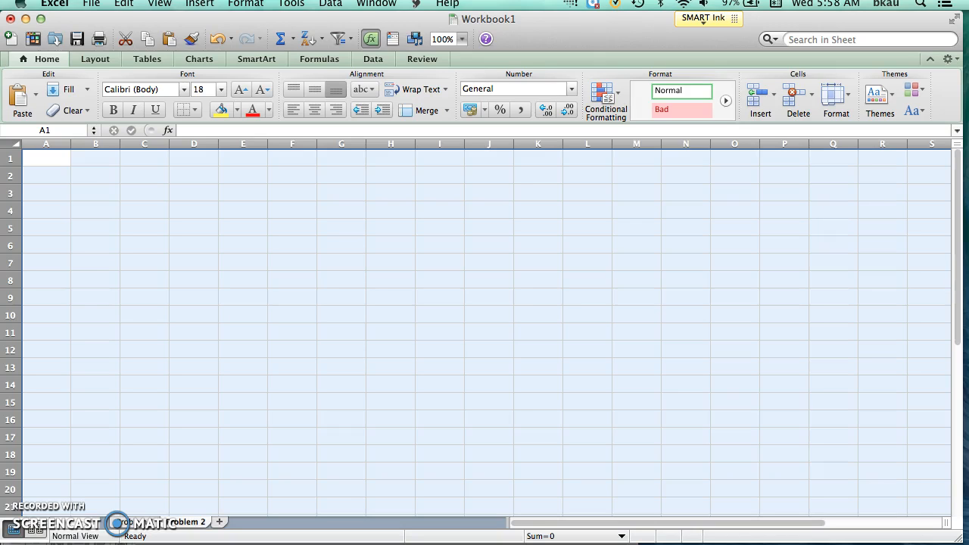
{"action": "left_click", "coordinate": [47, 156]}
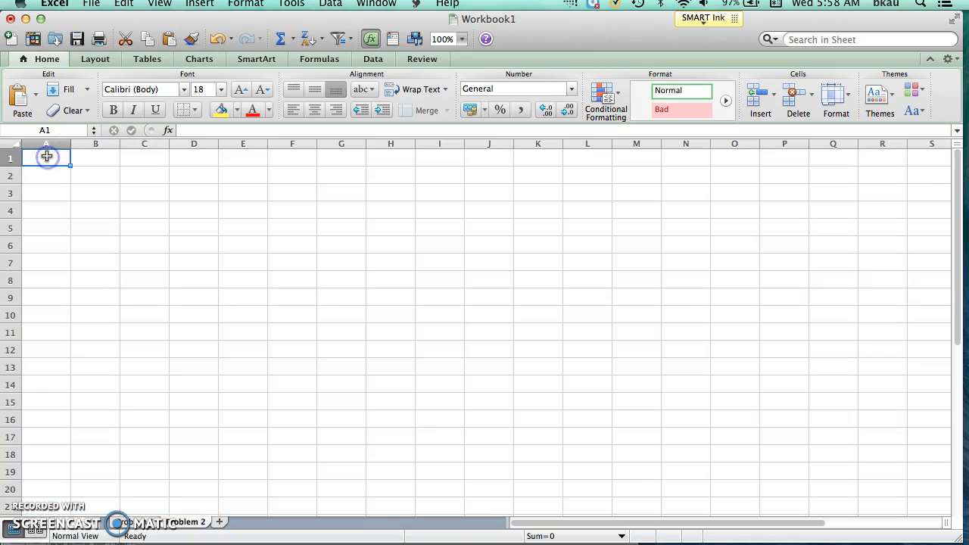
{"action": "type", "text": "Height"}
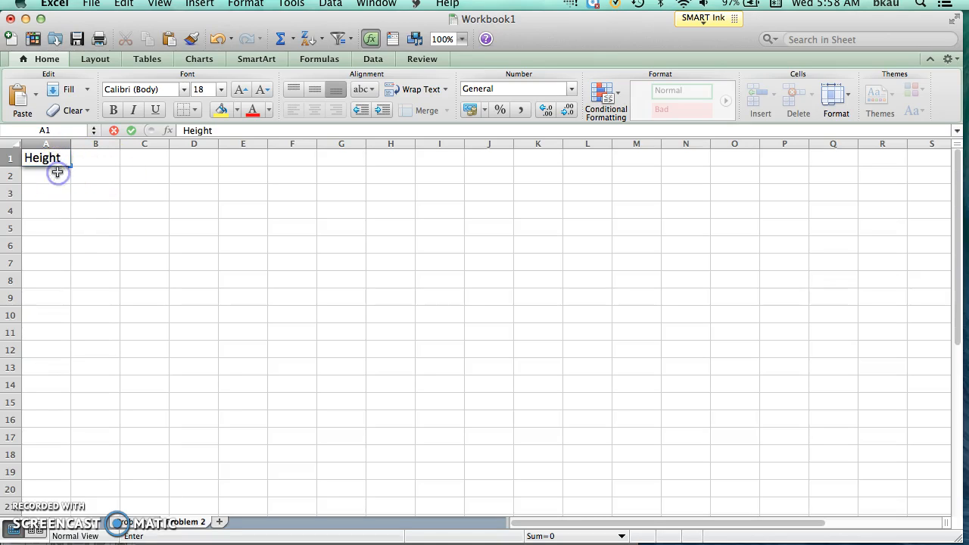
{"action": "left_click", "coordinate": [57, 173]}
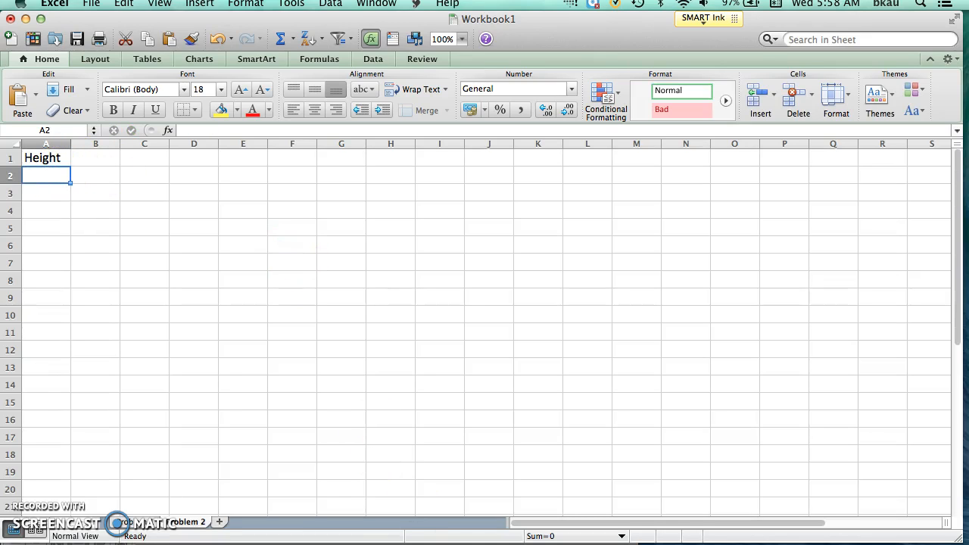
Copy all the volcano heights from problem 2 in Word, paste them into Excel from cell A2, and set their font size to 18.
{"action": "key", "text": "super+Tab"}
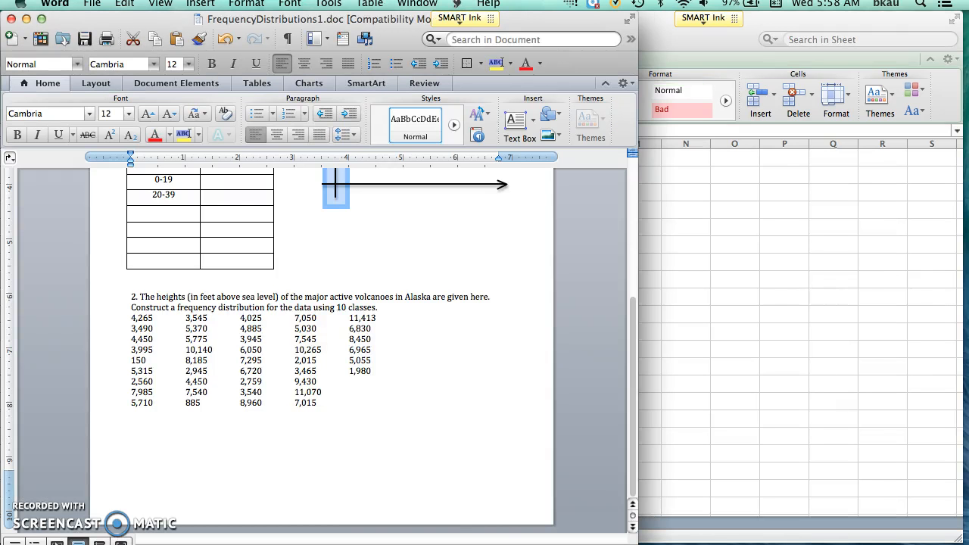
{"action": "left_click_drag", "start_coordinate": [130, 318], "coordinate": [305, 412]}
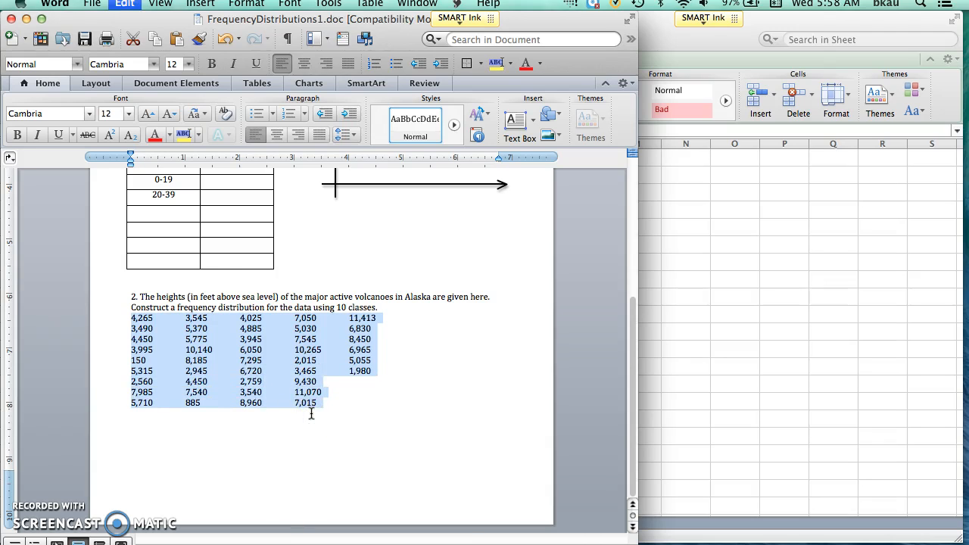
{"action": "left_click", "coordinate": [131, 4]}
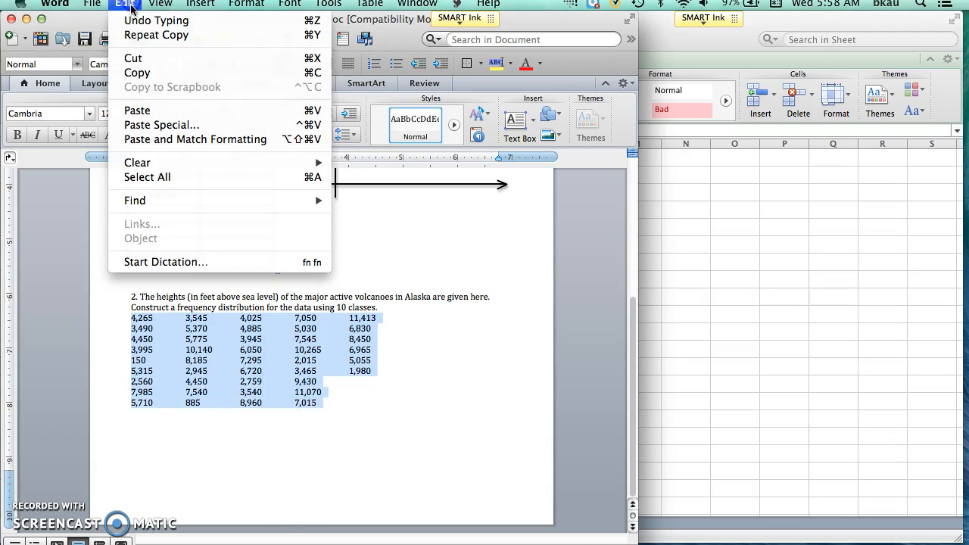
{"action": "left_click", "coordinate": [140, 72]}
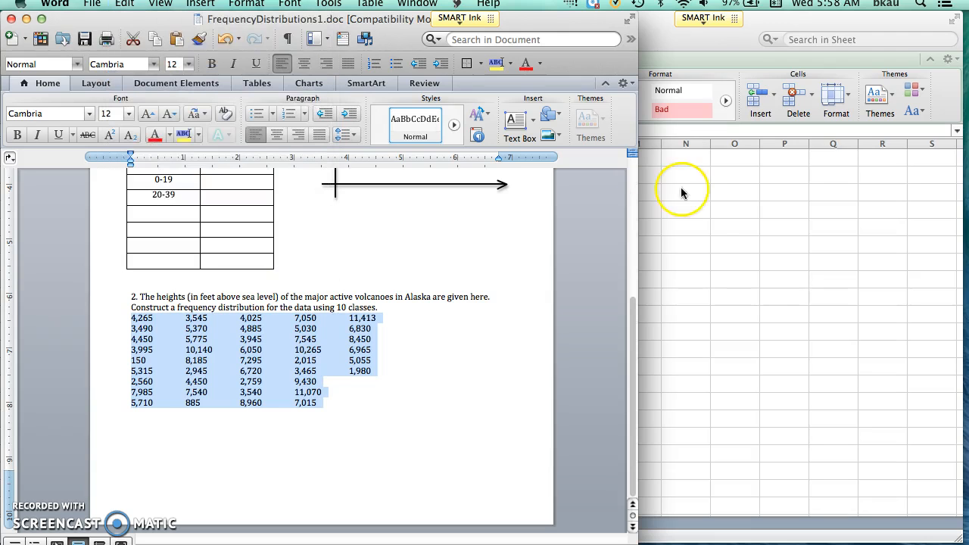
{"action": "left_click", "coordinate": [705, 212]}
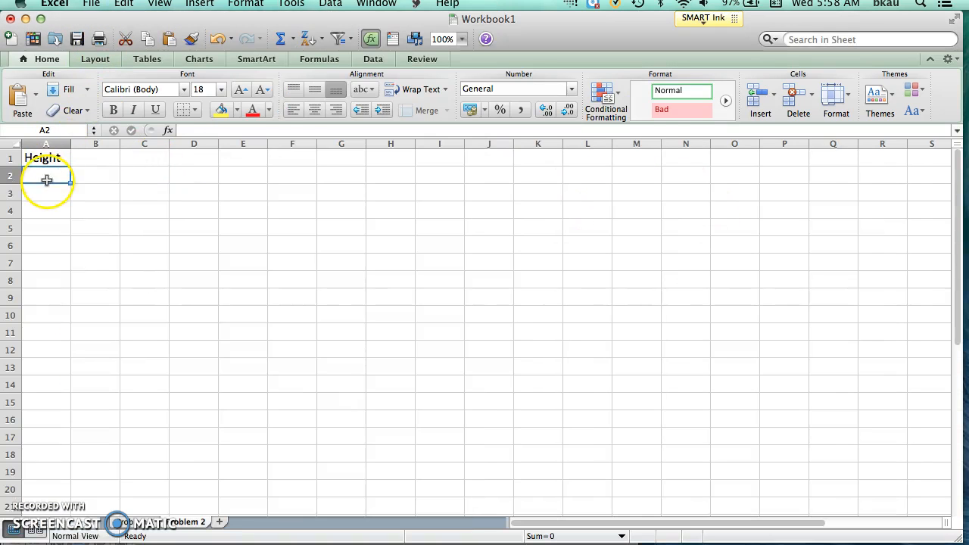
{"action": "left_click", "coordinate": [124, 4]}
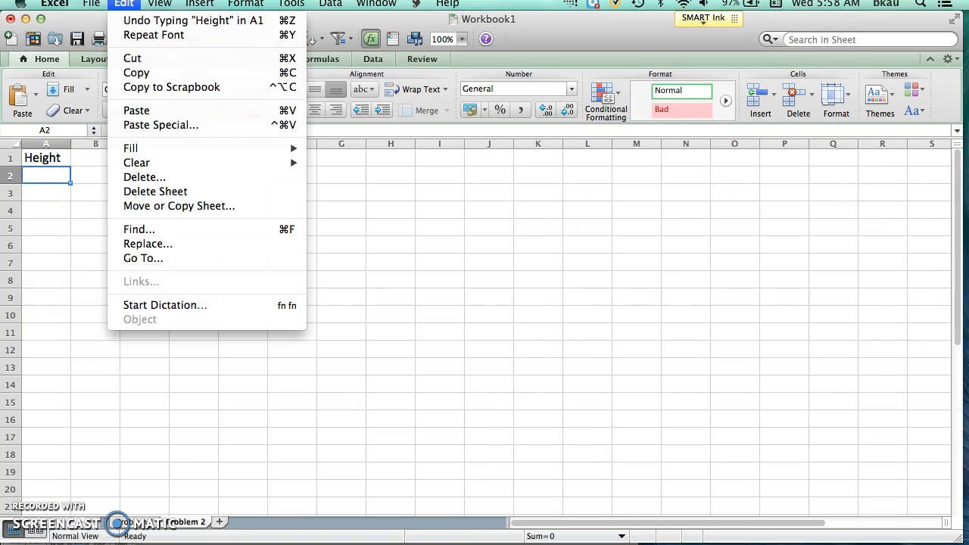
{"action": "left_click", "coordinate": [136, 110]}
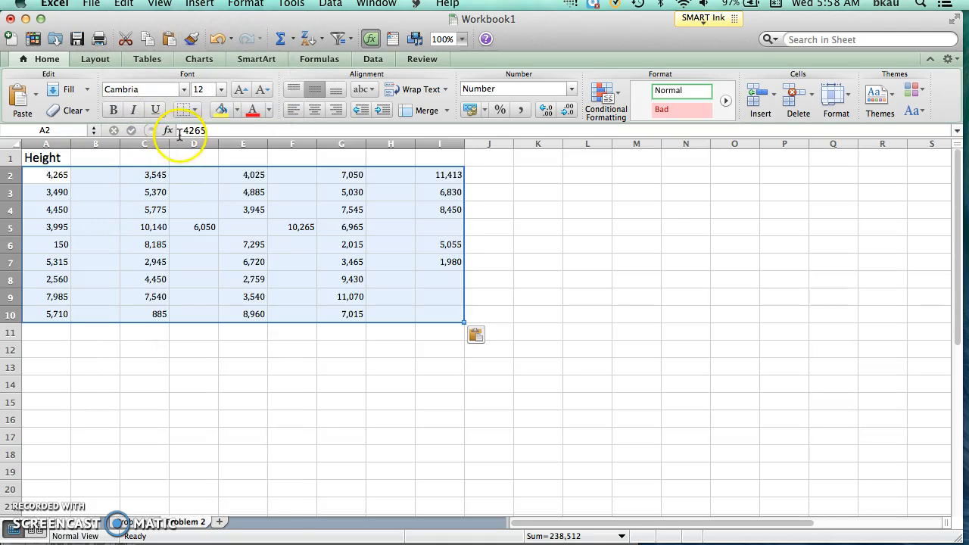
{"action": "left_click", "coordinate": [220, 89]}
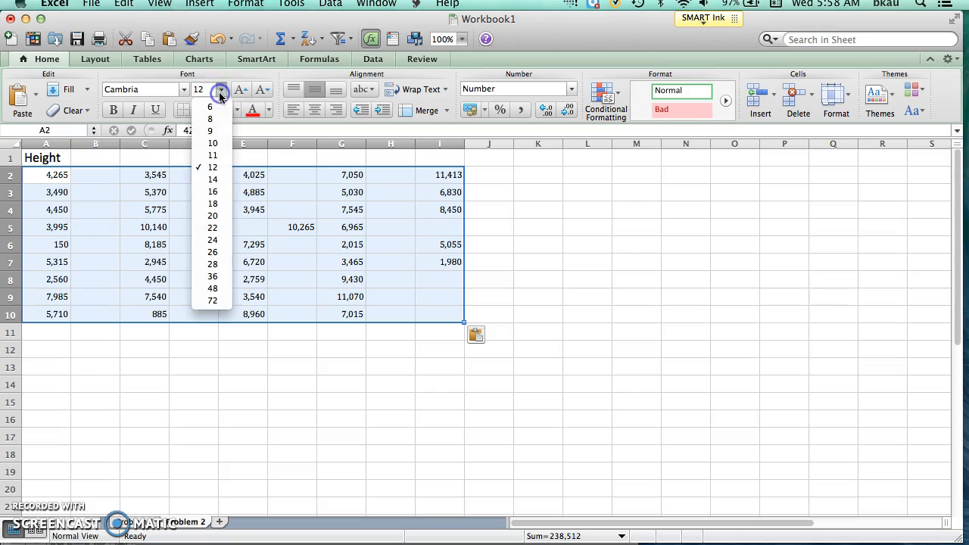
{"action": "left_click", "coordinate": [213, 205]}
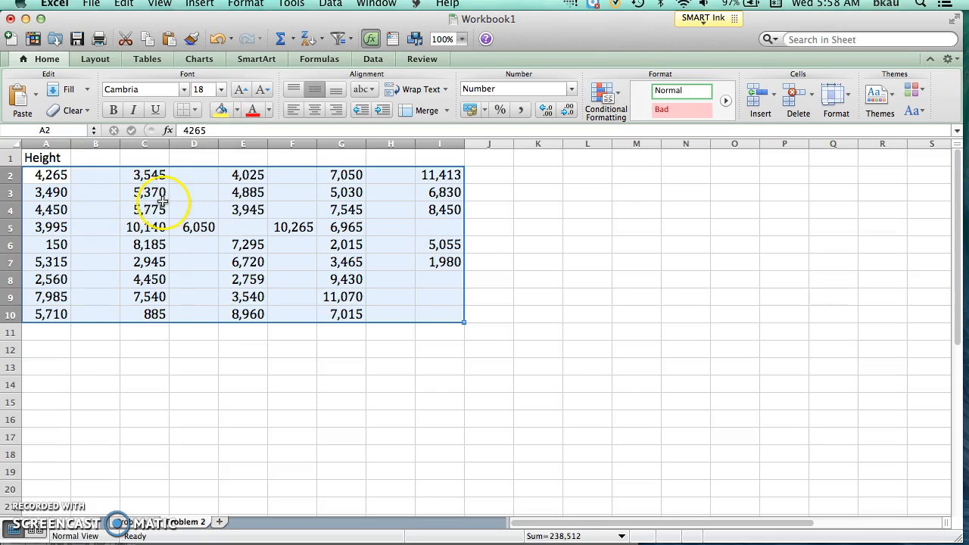
Move the heights in C2:C10 to the end of the Height column, starting at cell A11.
{"action": "left_click", "coordinate": [130, 175]}
{"action": "left_click_drag", "start_coordinate": [136, 172], "coordinate": [152, 312]}
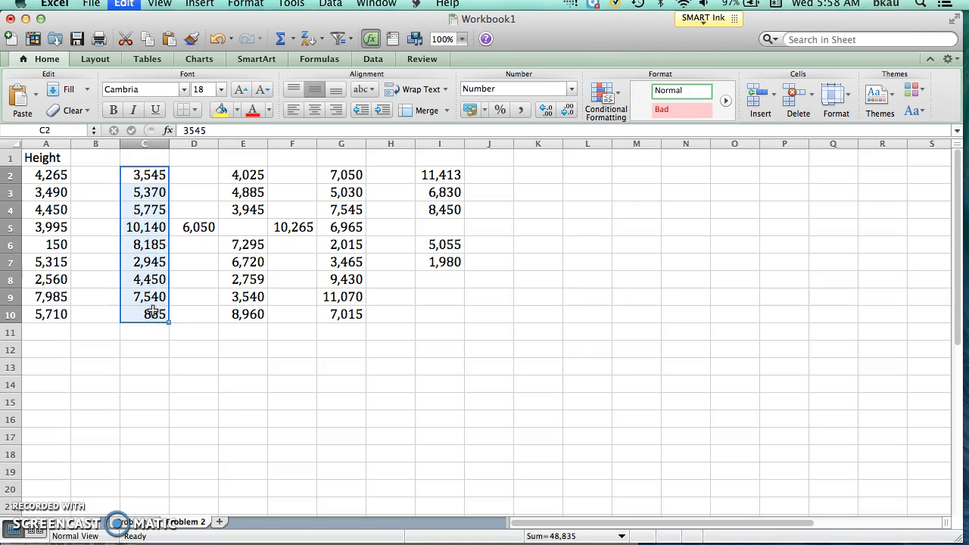
{"action": "key", "text": "super+c"}
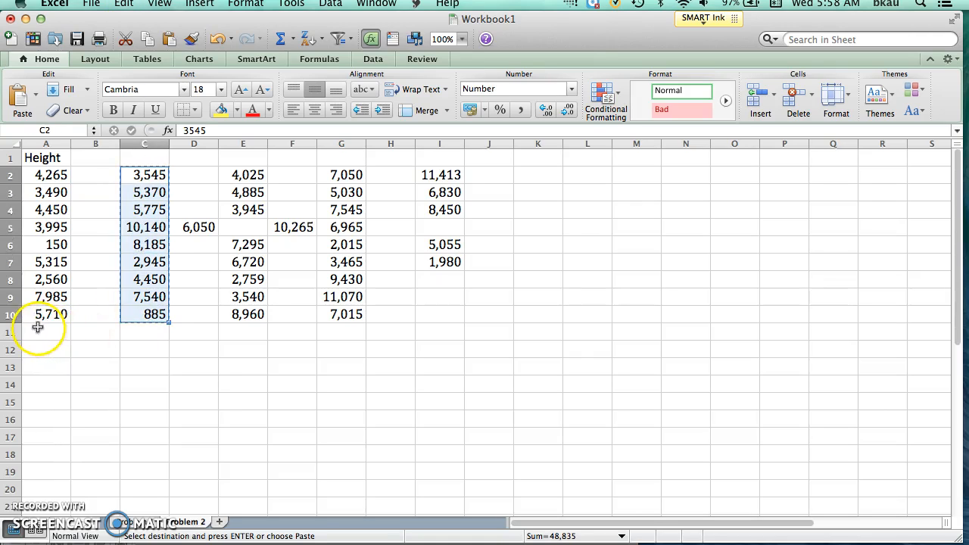
{"action": "left_click", "coordinate": [37, 328]}
{"action": "key", "text": "Return"}
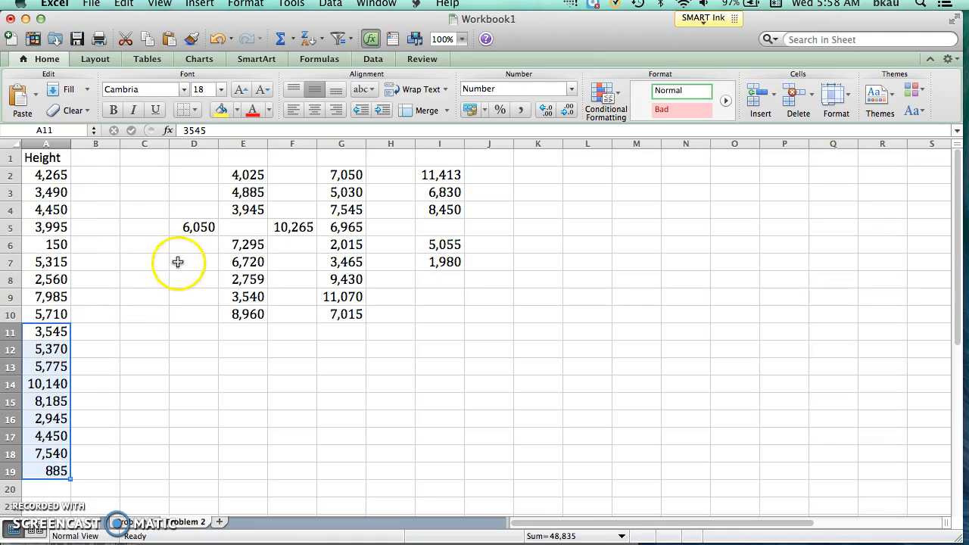
Move the stray height in cell D5 to cell A20, at the end of the Height column.
{"action": "left_click", "coordinate": [199, 227]}
{"action": "key", "text": "super+x"}
{"action": "left_click", "coordinate": [45, 489]}
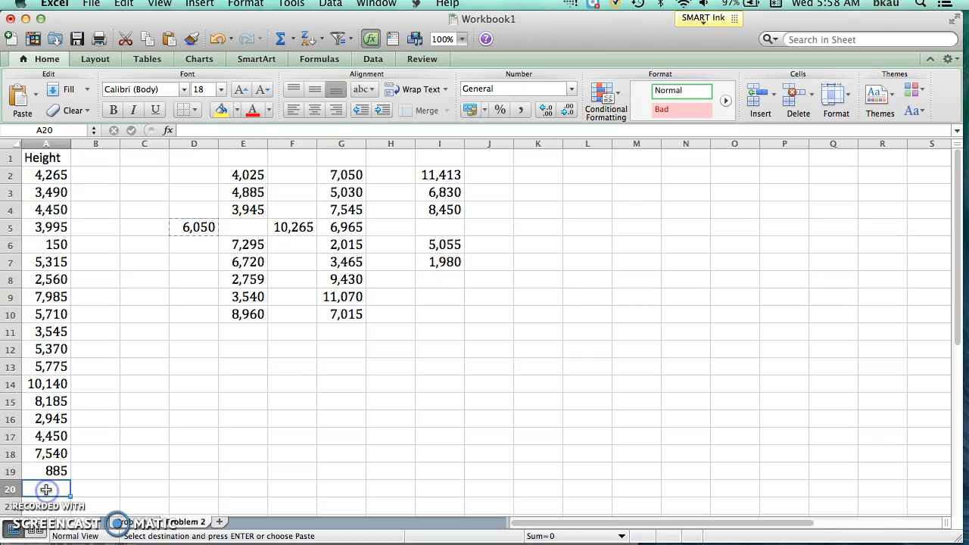
{"action": "key", "text": "super+v"}
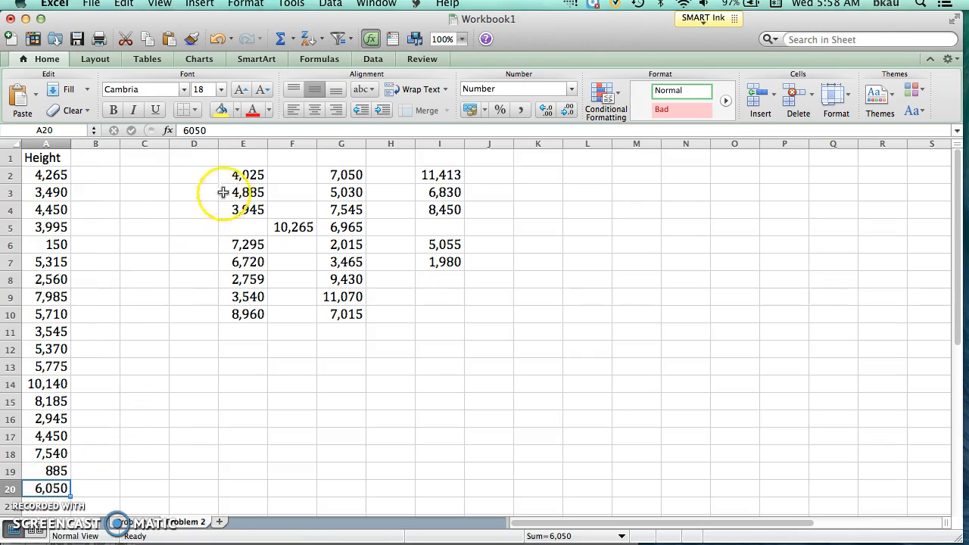
Move the misplaced height in cell F5 into the empty cell E5.
{"action": "left_click", "coordinate": [289, 224]}
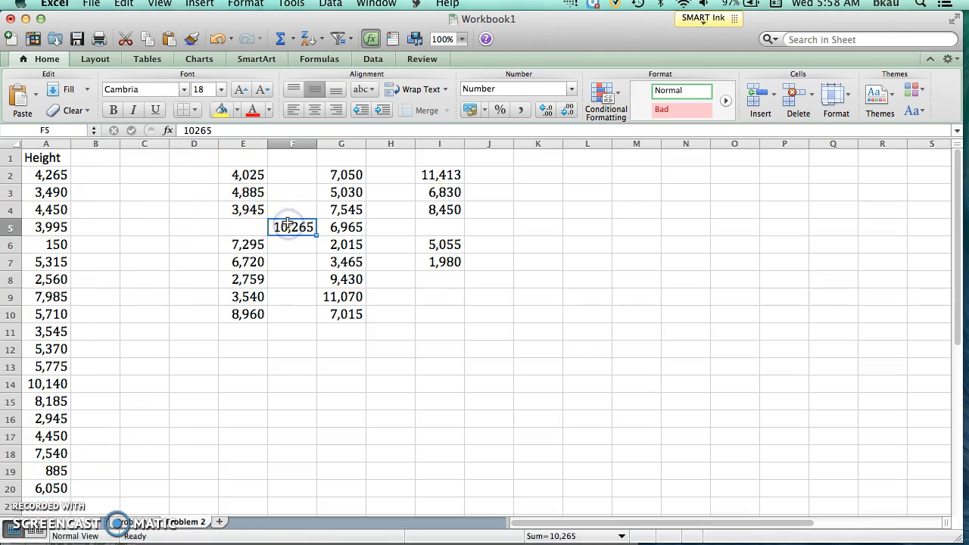
{"action": "key", "text": "super+x"}
{"action": "left_click", "coordinate": [244, 227]}
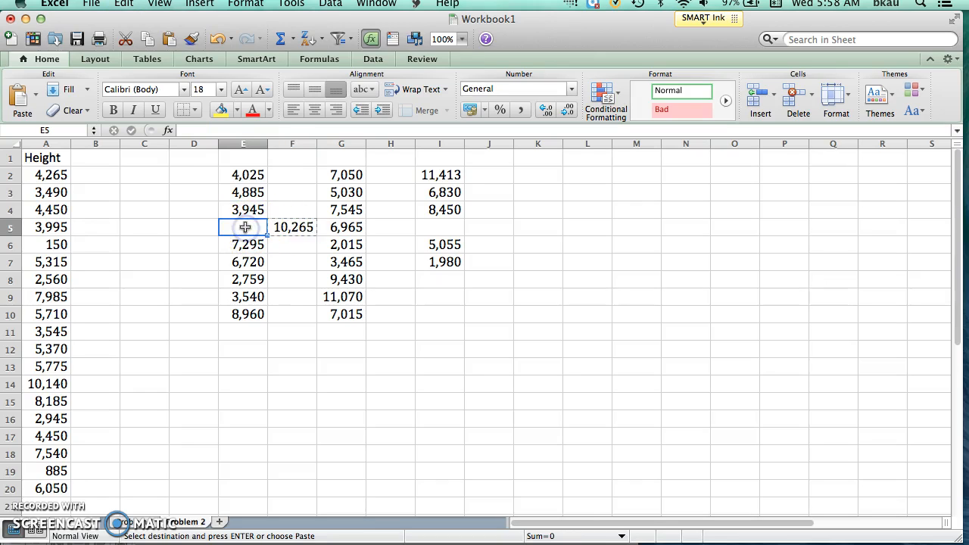
{"action": "key", "text": "super+v"}
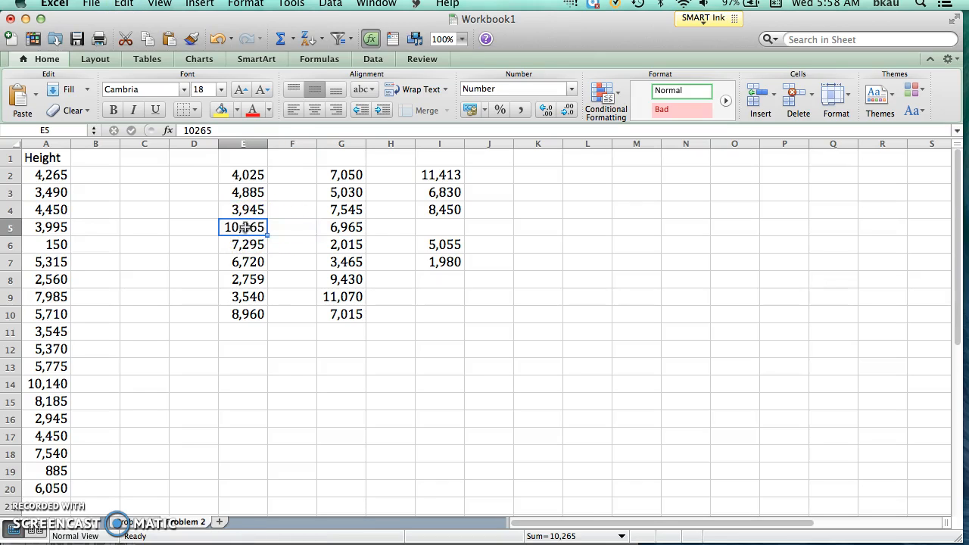
Move the two heights in I6:I7 up one row so they start at cell I5, closing the gap.
{"action": "left_click_drag", "start_coordinate": [440, 245], "coordinate": [440, 264]}
{"action": "key", "text": "super+x"}
{"action": "left_click", "coordinate": [446, 227]}
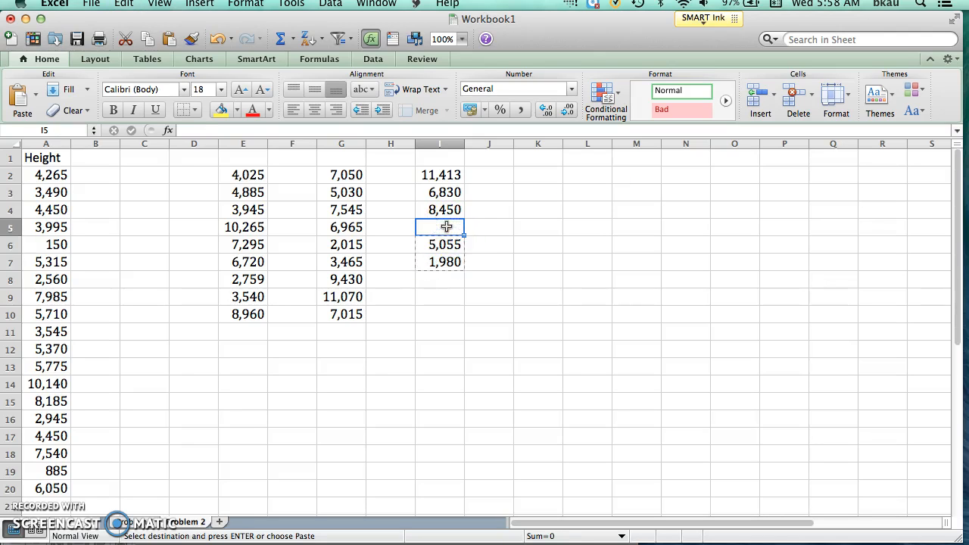
{"action": "key", "text": "super+v"}
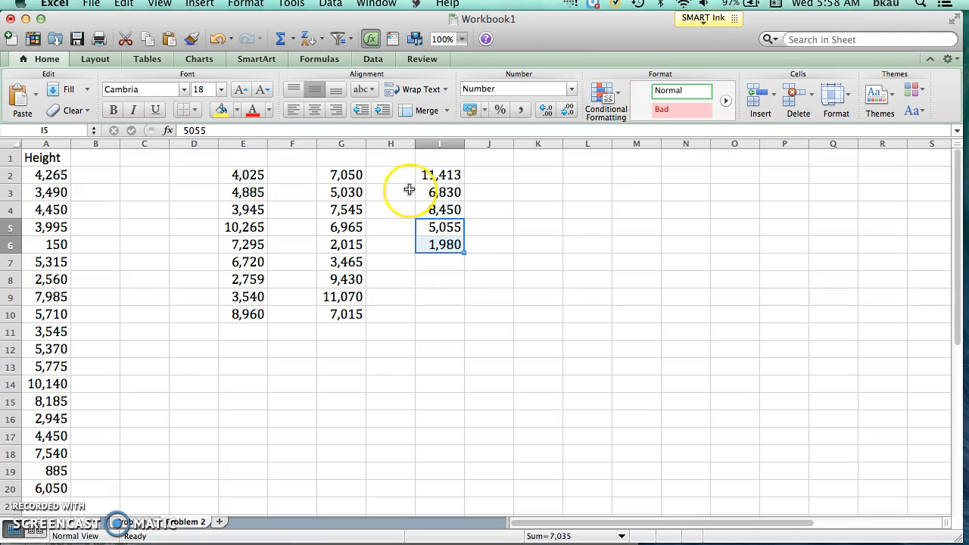
{"action": "mouse_move", "coordinate": [955, 283]}
{"action": "left_mouse_down"}
{"action": "mouse_move", "coordinate": [954, 301]}
{"action": "mouse_move", "coordinate": [953, 277]}
{"action": "left_mouse_up"}
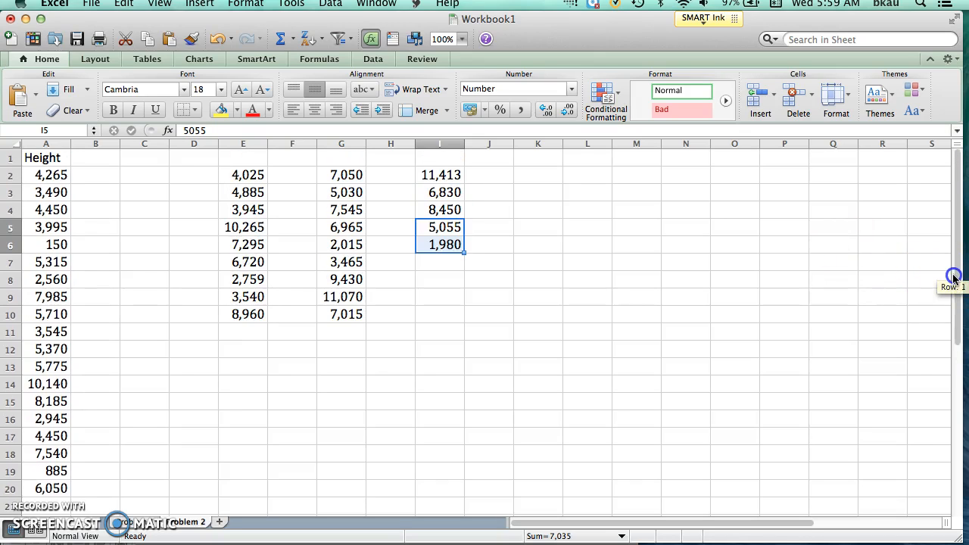
Move the heights in E2:E10 to the end of the Height column, starting at cell A21.
{"action": "left_click", "coordinate": [235, 177]}
{"action": "left_click_drag", "start_coordinate": [234, 177], "coordinate": [235, 319]}
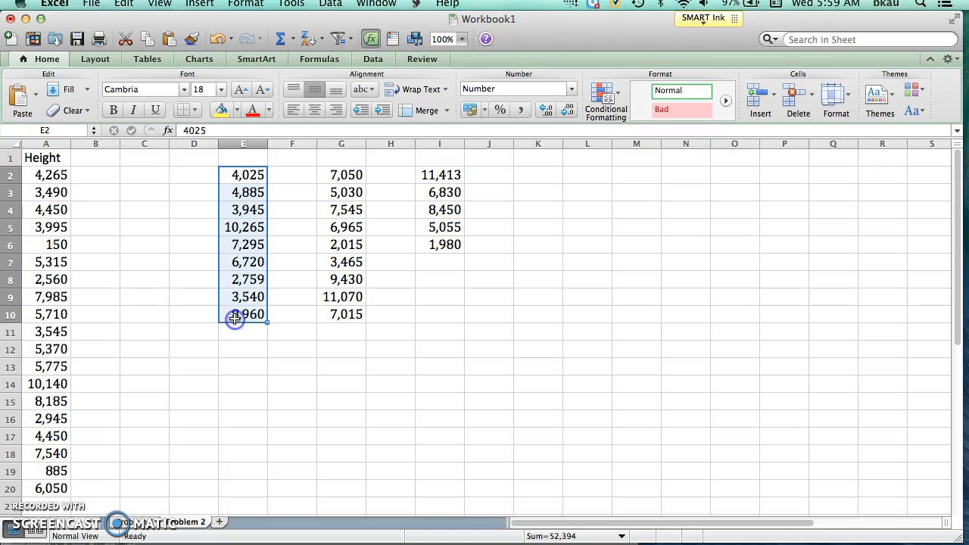
{"action": "key", "text": "super+c"}
{"action": "left_click", "coordinate": [45, 505]}
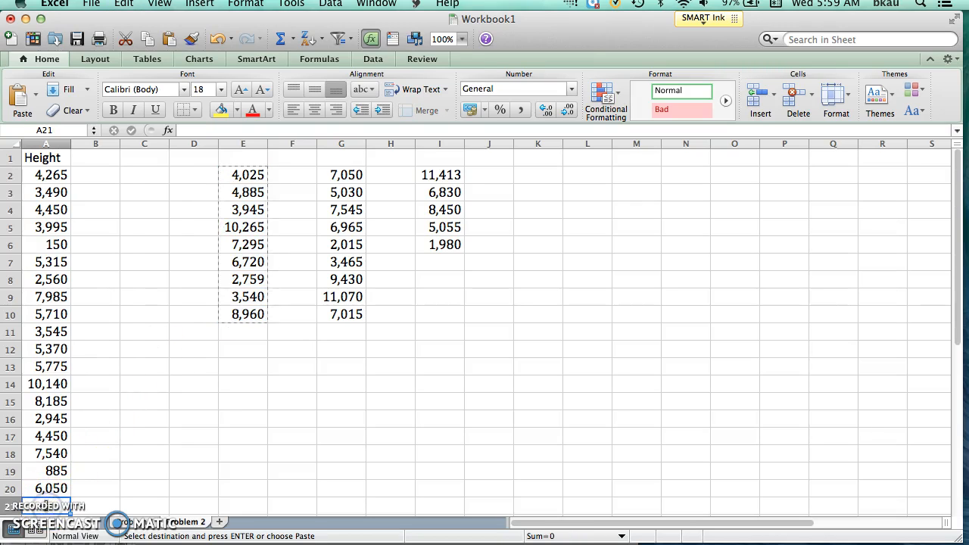
{"action": "key", "text": "super+v"}
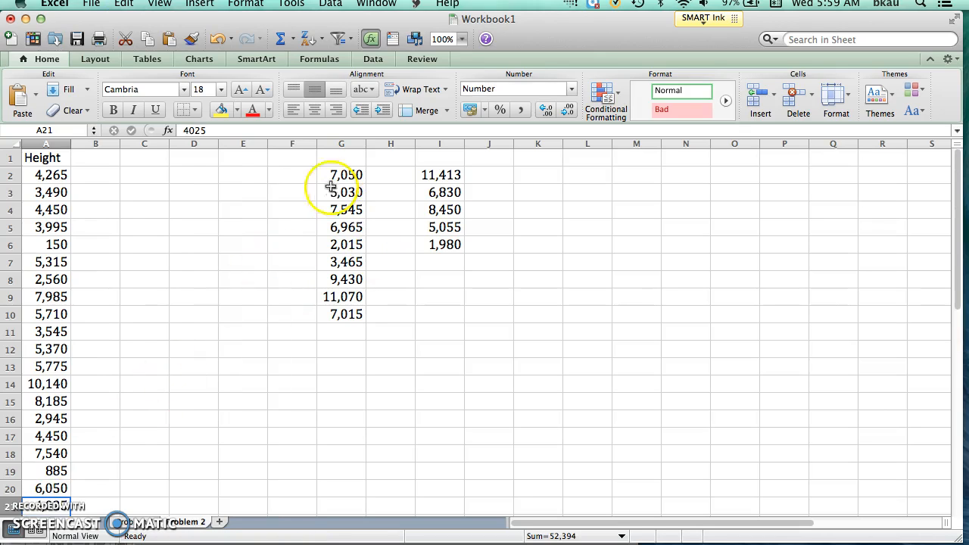
Move the remaining block of heights in G2:I10 to the end of the Height column, starting at cell A30.
{"action": "left_click_drag", "start_coordinate": [335, 174], "coordinate": [417, 310]}
{"action": "key", "text": "super+x"}
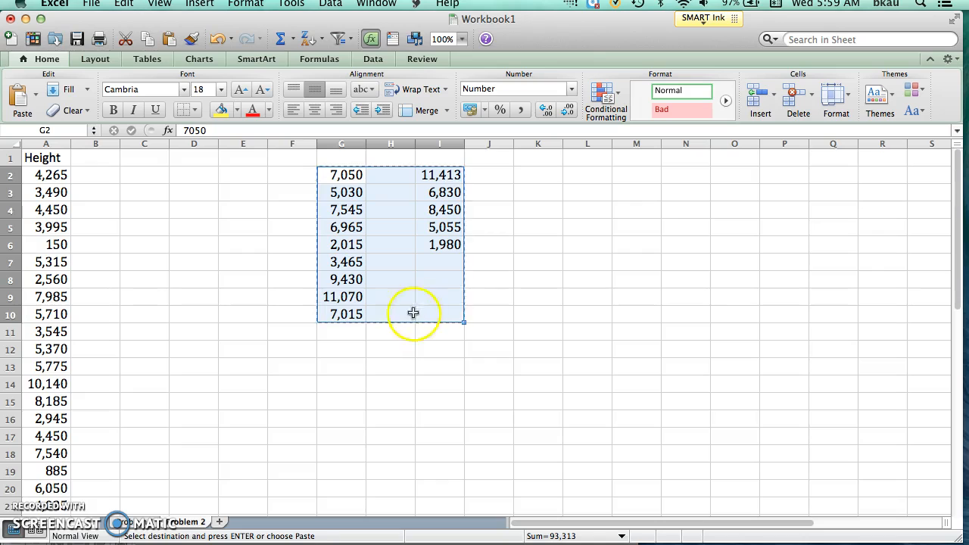
{"action": "left_click_drag", "start_coordinate": [957, 286], "coordinate": [958, 369]}
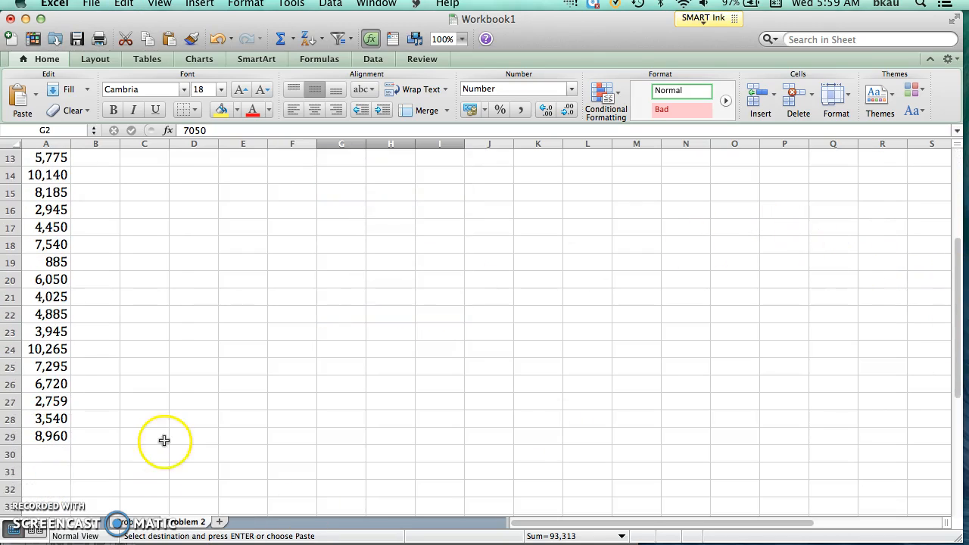
{"action": "left_click", "coordinate": [53, 446]}
{"action": "key", "text": "super+v"}
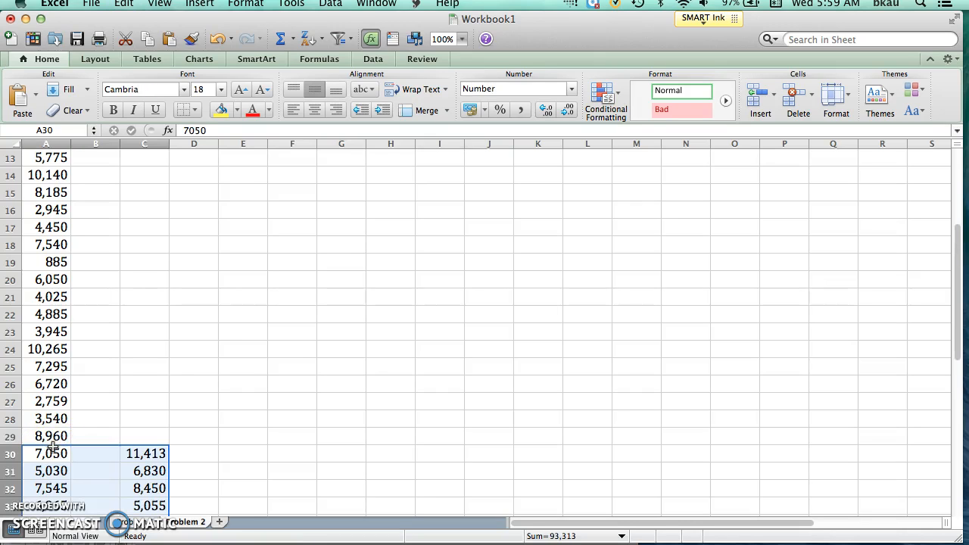
Move the five heights in C30:C34 to the end of the Height column, starting at cell A39.
{"action": "left_click_drag", "start_coordinate": [957, 277], "coordinate": [958, 314]}
{"action": "left_click_drag", "start_coordinate": [146, 349], "coordinate": [142, 422]}
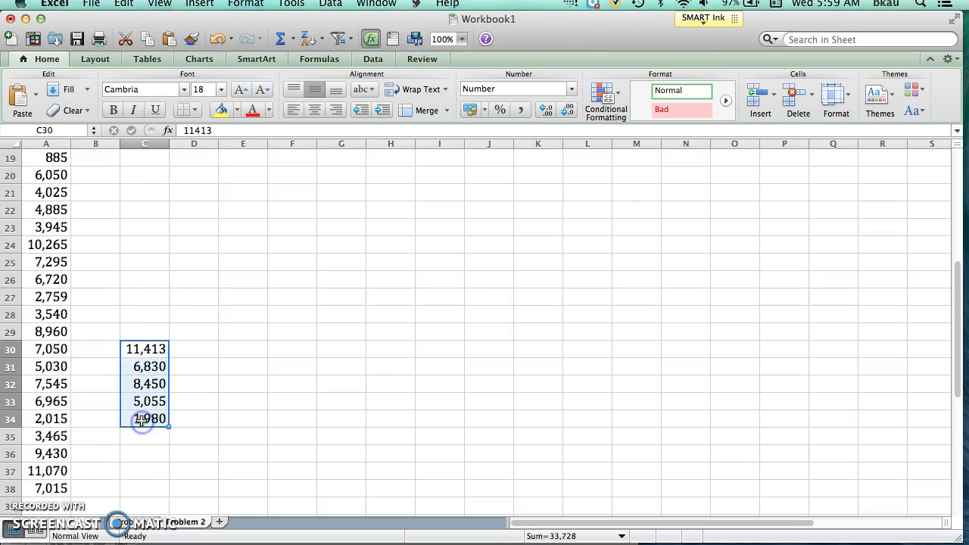
{"action": "key", "text": "super+c"}
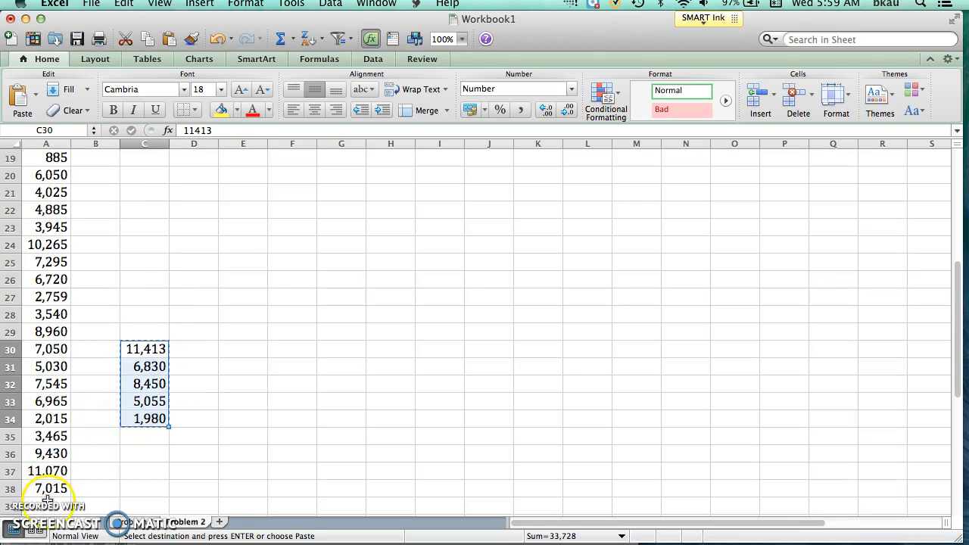
{"action": "left_click", "coordinate": [47, 503]}
{"action": "key", "text": "Return"}
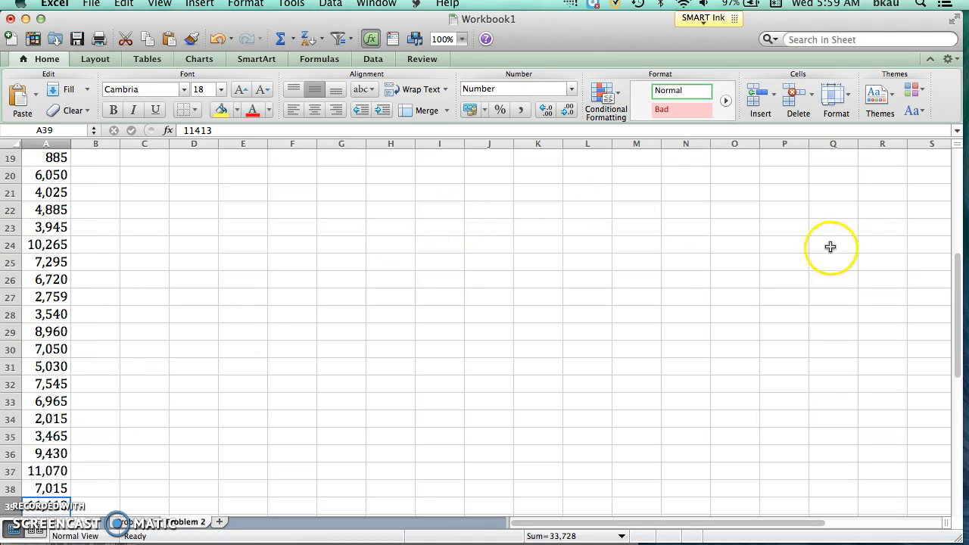
Sort the heights in A2:A43 in ascending order.
{"action": "left_click_drag", "start_coordinate": [957, 297], "coordinate": [954, 167]}
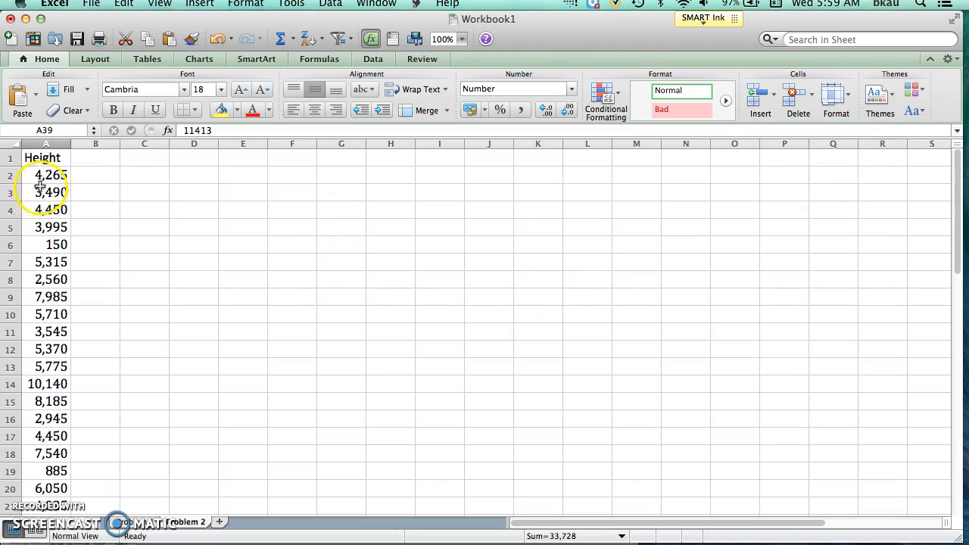
{"action": "left_click_drag", "start_coordinate": [47, 173], "coordinate": [52, 455]}
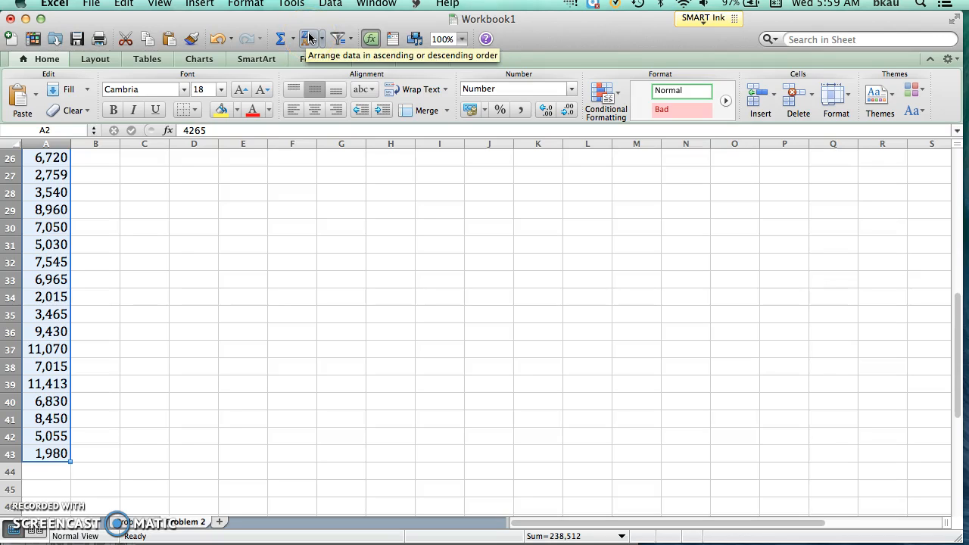
{"action": "left_click", "coordinate": [309, 38]}
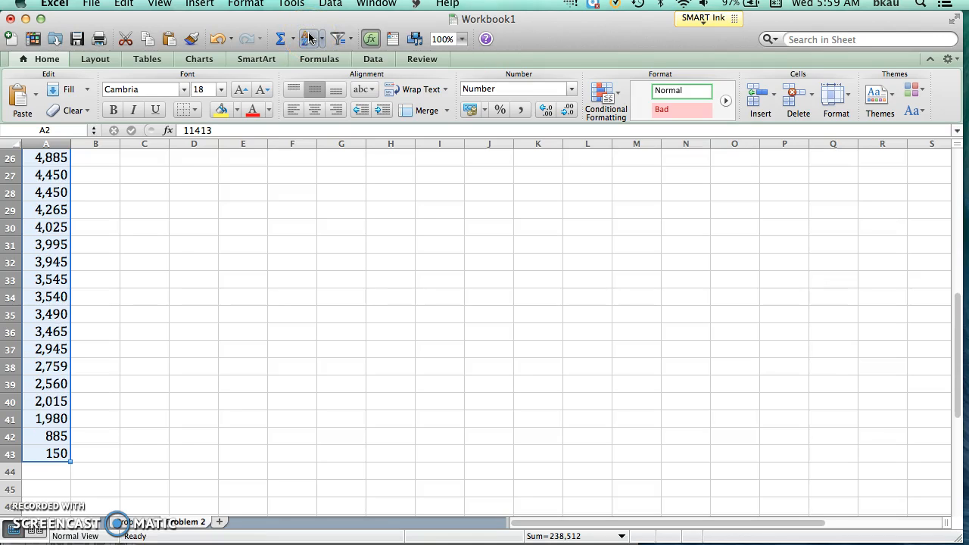
{"action": "left_click", "coordinate": [313, 41]}
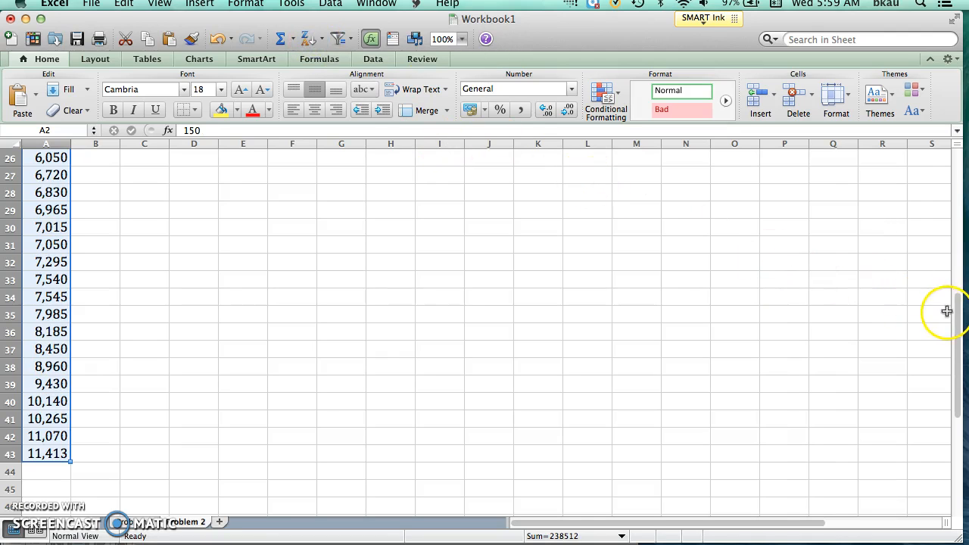
Review the sorted heights and calculate the class width in cell C42 with the formula =12000/10.
{"action": "mouse_move", "coordinate": [951, 313]}
{"action": "left_mouse_down"}
{"action": "mouse_move", "coordinate": [954, 210]}
{"action": "mouse_move", "coordinate": [943, 163]}
{"action": "mouse_move", "coordinate": [933, 309]}
{"action": "left_mouse_up"}
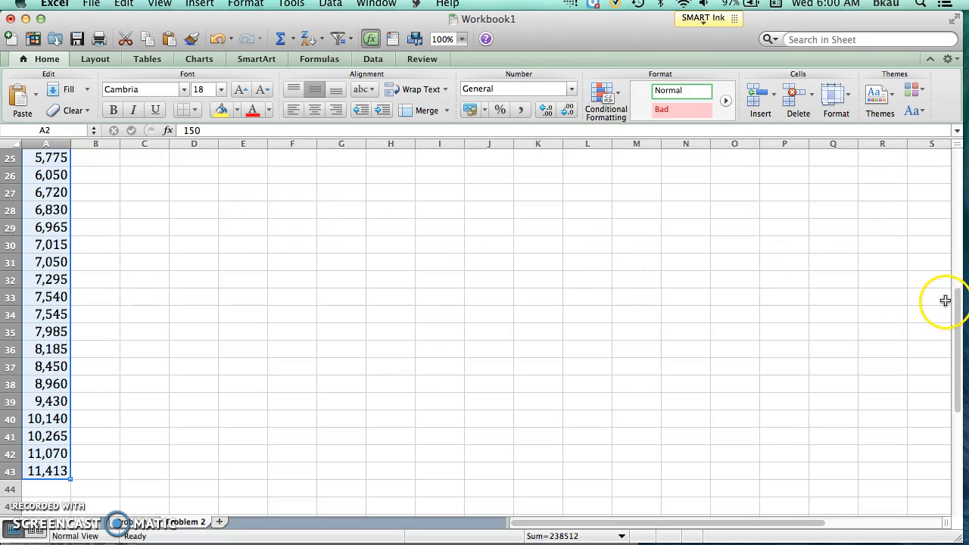
{"action": "left_click_drag", "start_coordinate": [956, 305], "coordinate": [944, 168]}
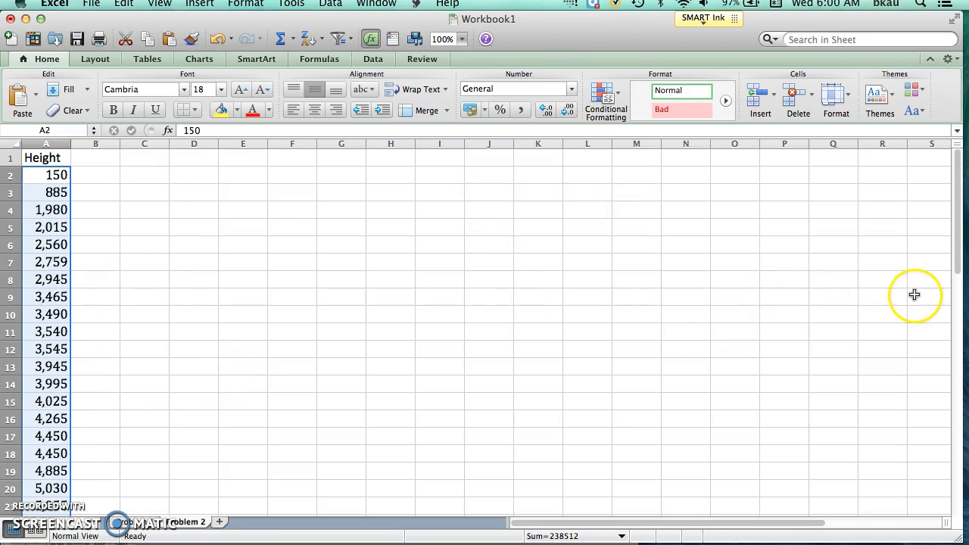
{"action": "left_click_drag", "start_coordinate": [951, 264], "coordinate": [940, 422]}
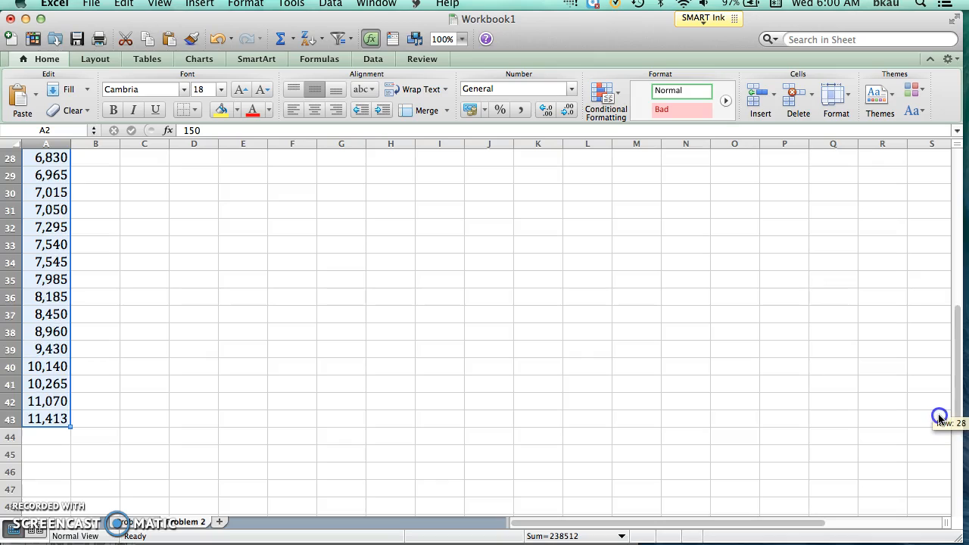
{"action": "left_click", "coordinate": [134, 398]}
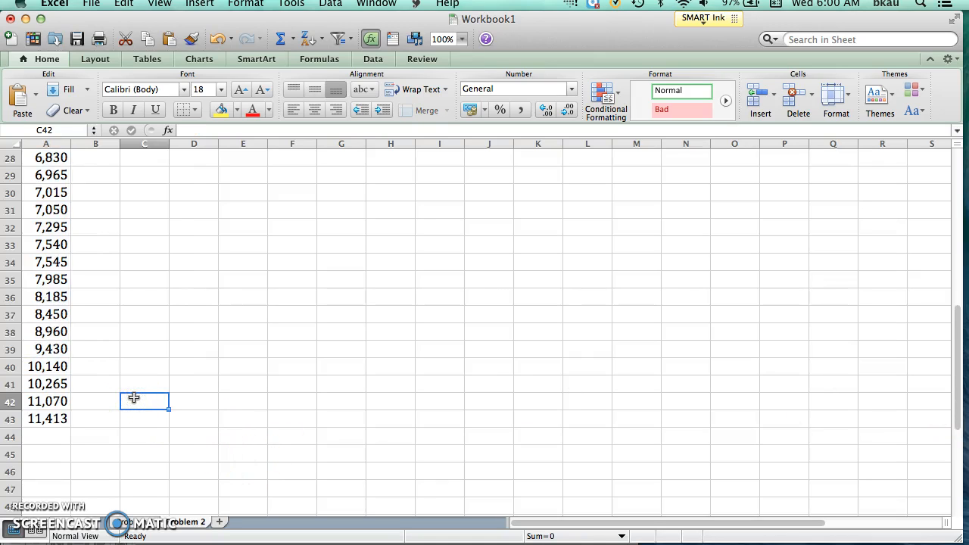
{"action": "type", "text": "=12000/10"}
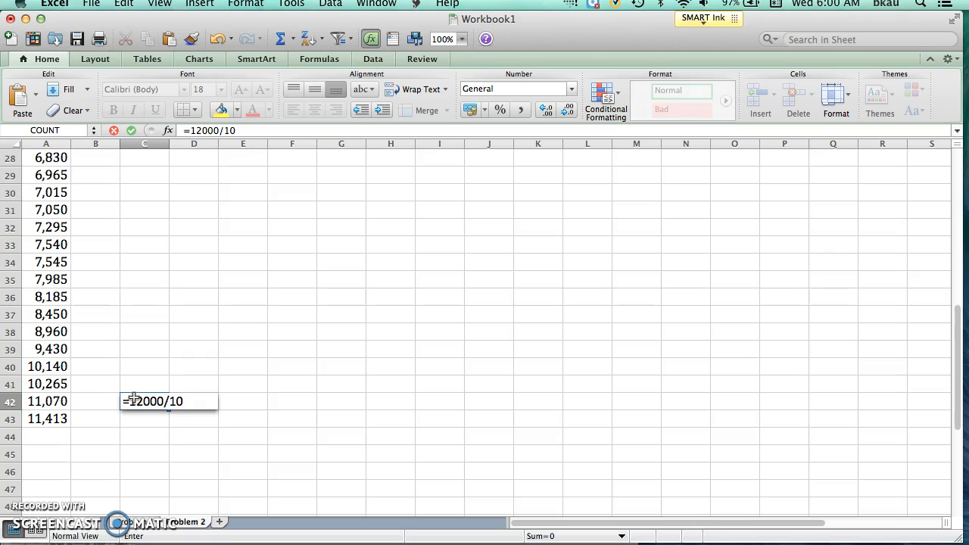
{"action": "key", "text": "Return"}
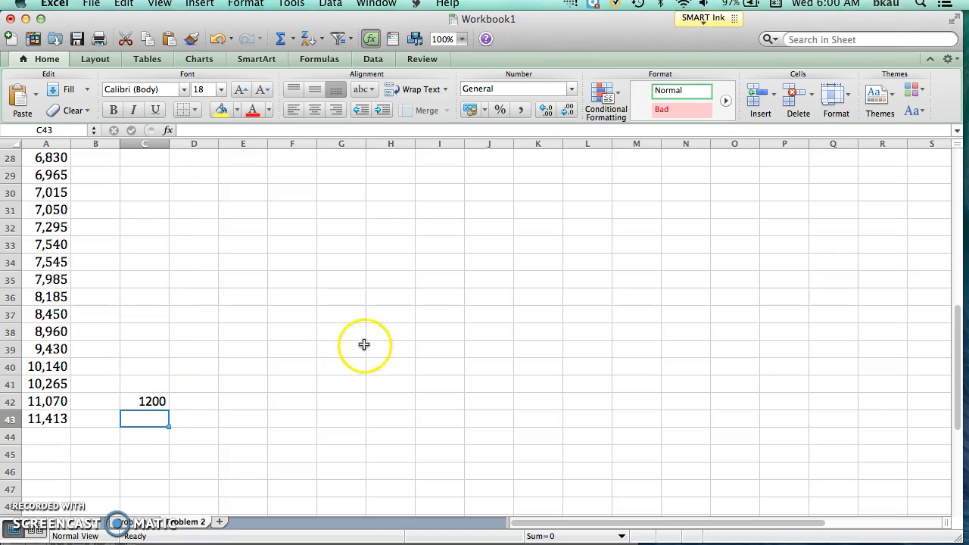
Add the headers Classes in D1 and Frequency in E1, and widen columns D and E.
{"action": "left_click_drag", "start_coordinate": [955, 325], "coordinate": [956, 162]}
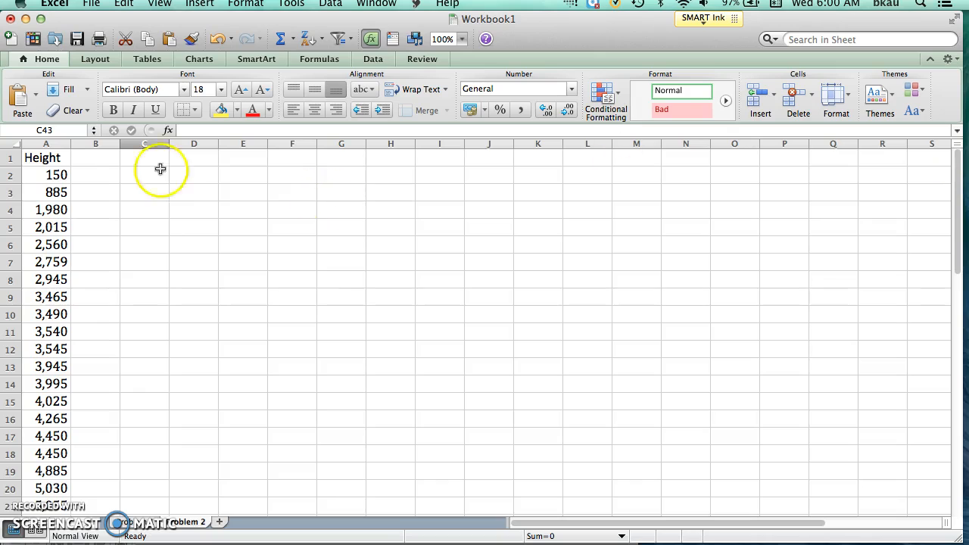
{"action": "left_click", "coordinate": [194, 157]}
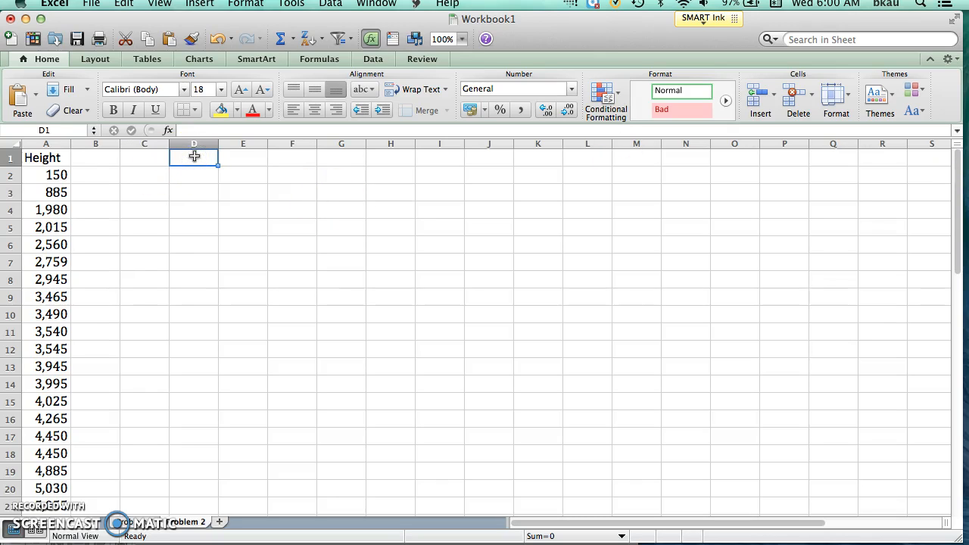
{"action": "type", "text": "Classes"}
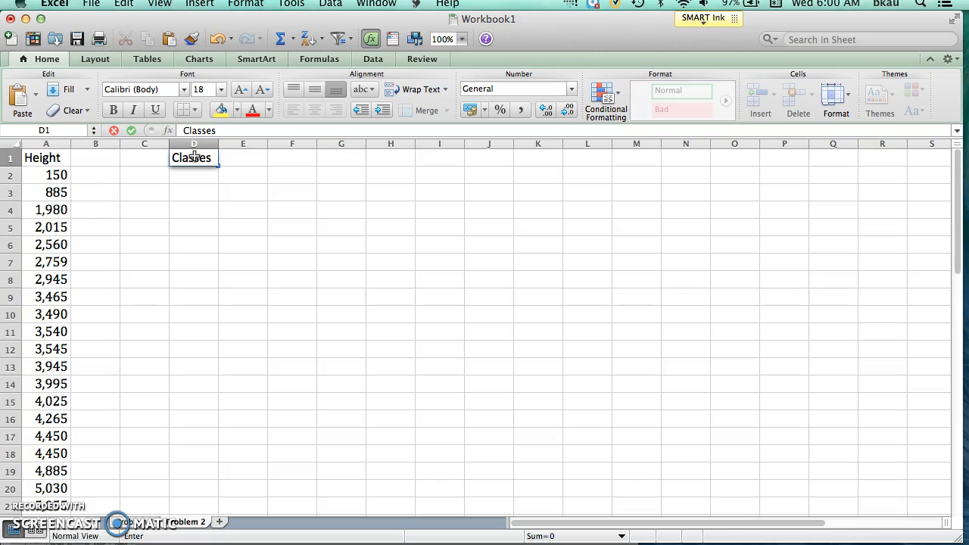
{"action": "key", "text": "Tab"}
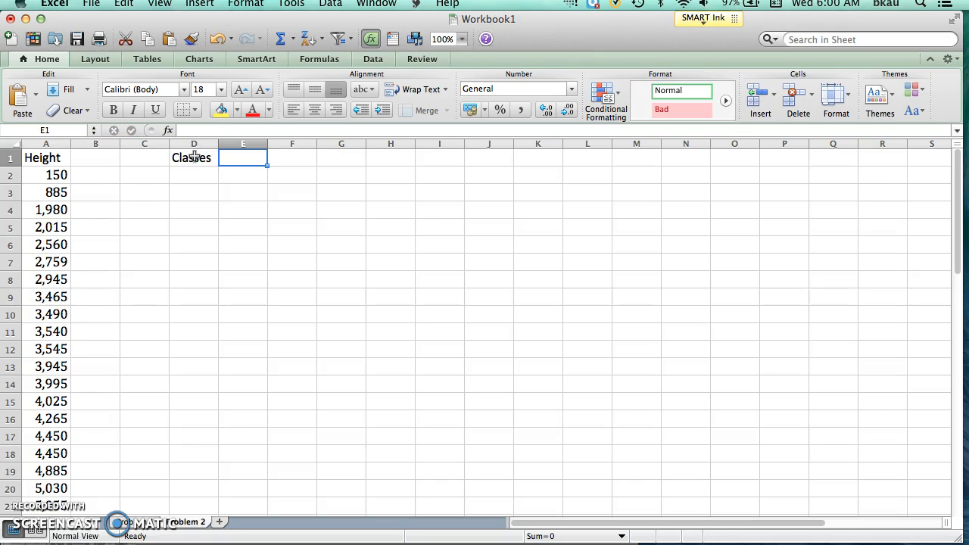
{"action": "type", "text": "Fr"}
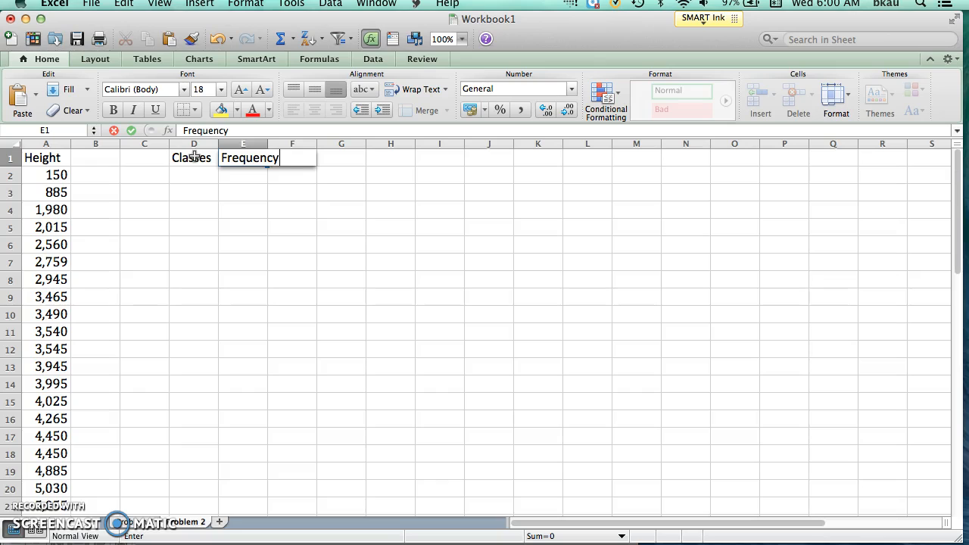
{"action": "type", "text": "equency"}
{"action": "key", "text": "Return"}
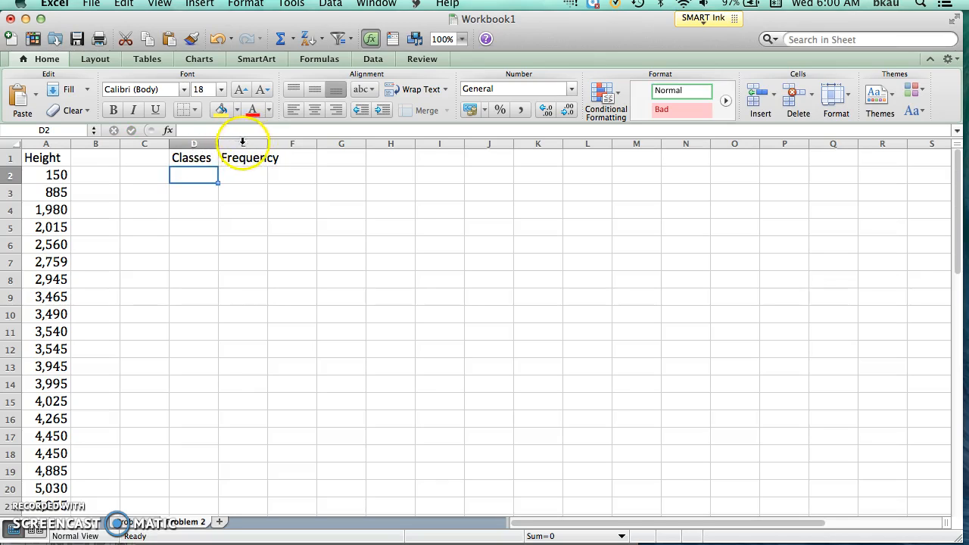
{"action": "left_click_drag", "start_coordinate": [267, 143], "coordinate": [289, 143]}
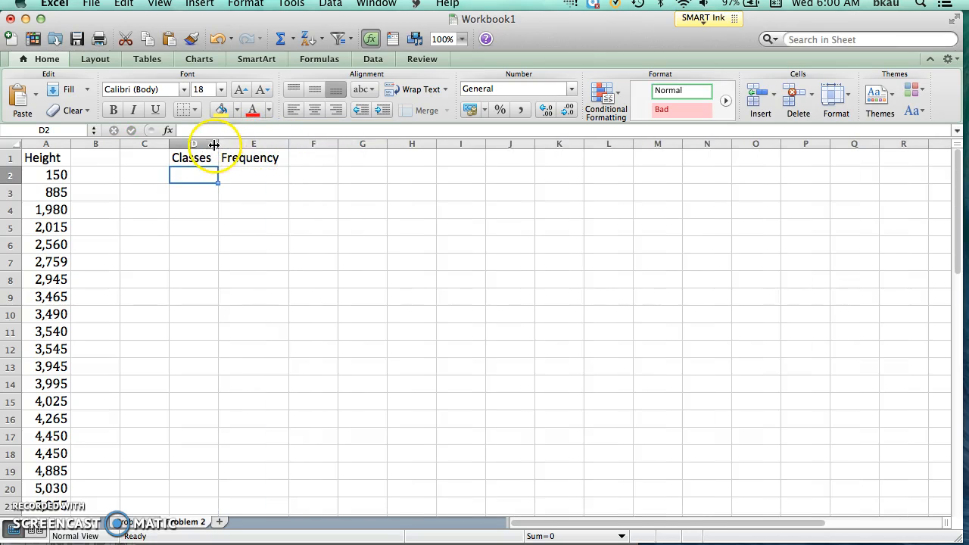
{"action": "left_click_drag", "start_coordinate": [218, 143], "coordinate": [233, 143]}
Enter the first class, 0 - 1199, in cell D2 under Classes.
{"action": "left_click", "coordinate": [192, 173]}
{"action": "type", "text": "0 - 199"}
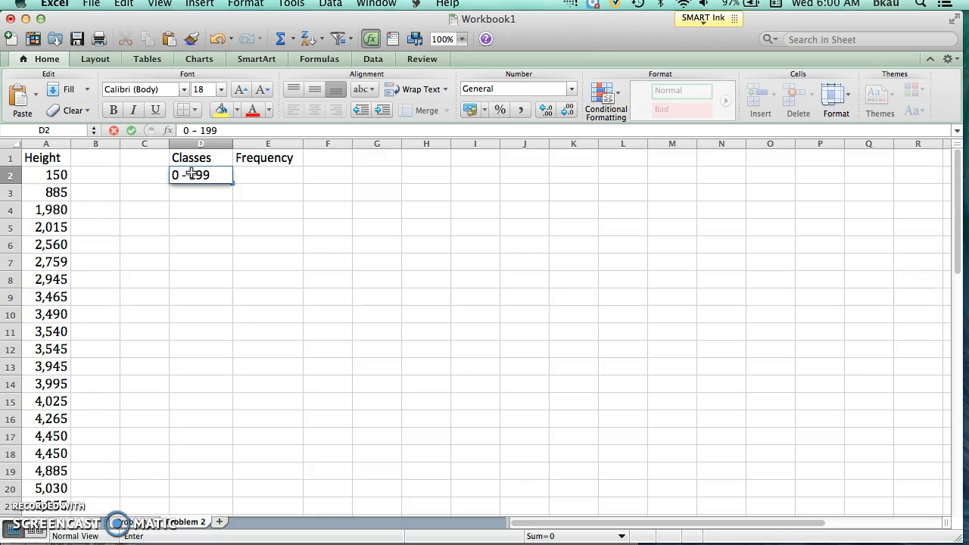
{"action": "key", "text": "Left"}
{"action": "type", "text": "1"}
{"action": "left_click", "coordinate": [142, 176]}
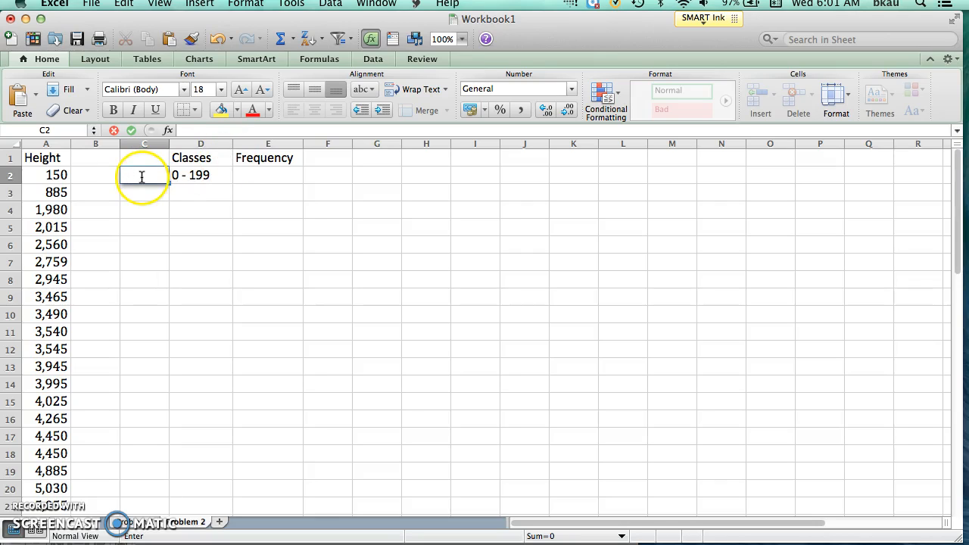
{"action": "left_click", "coordinate": [193, 175]}
{"action": "left_click", "coordinate": [206, 129]}
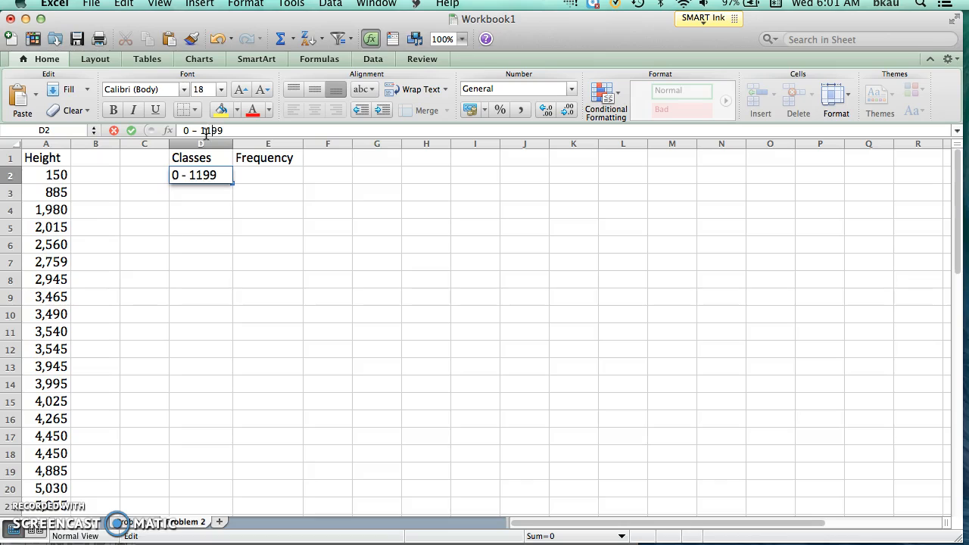
Enter the second class, 1200 - 2399, in cell D3 and widen column D to fit it.
{"action": "left_click", "coordinate": [183, 195]}
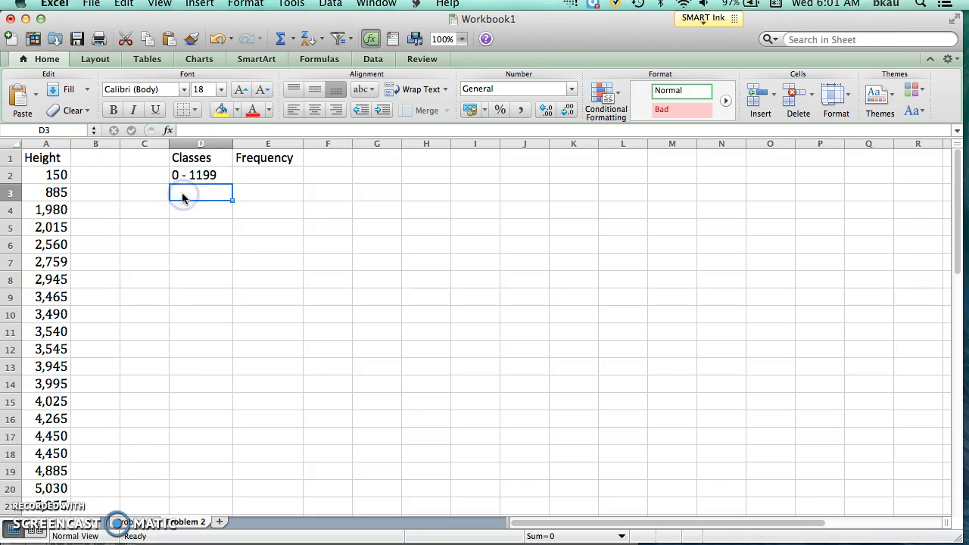
{"action": "type", "text": "1200"}
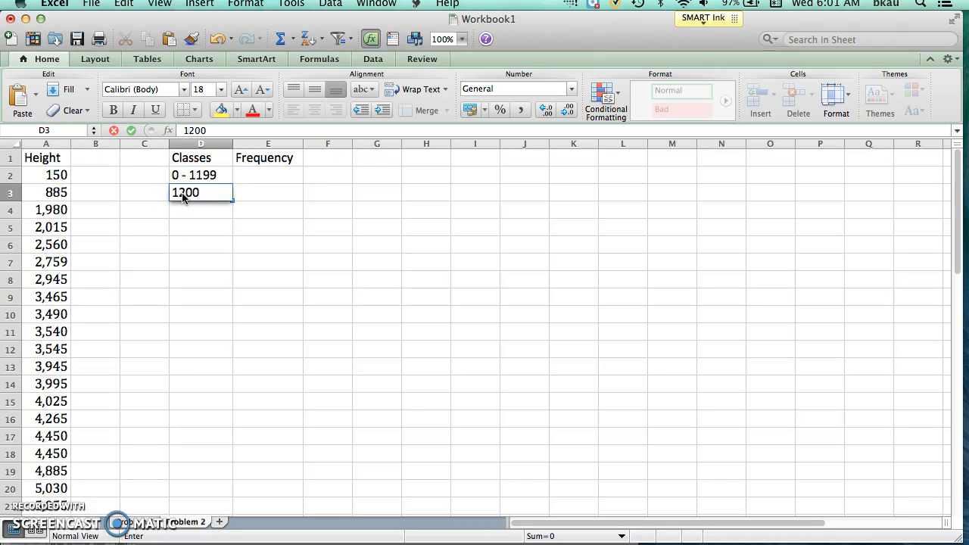
{"action": "left_click_drag", "start_coordinate": [958, 260], "coordinate": [960, 433]}
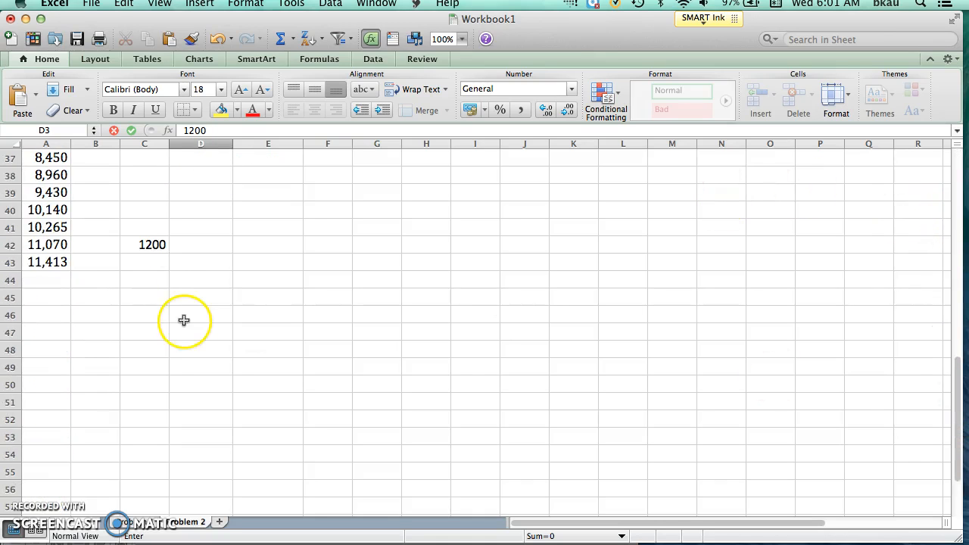
{"action": "left_click", "coordinate": [144, 245]}
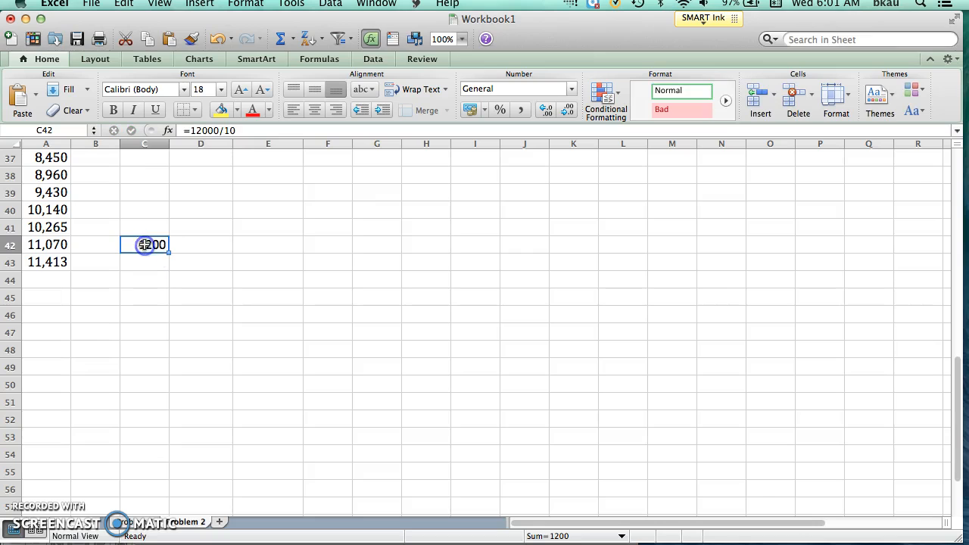
{"action": "left_click_drag", "start_coordinate": [959, 368], "coordinate": [920, 144]}
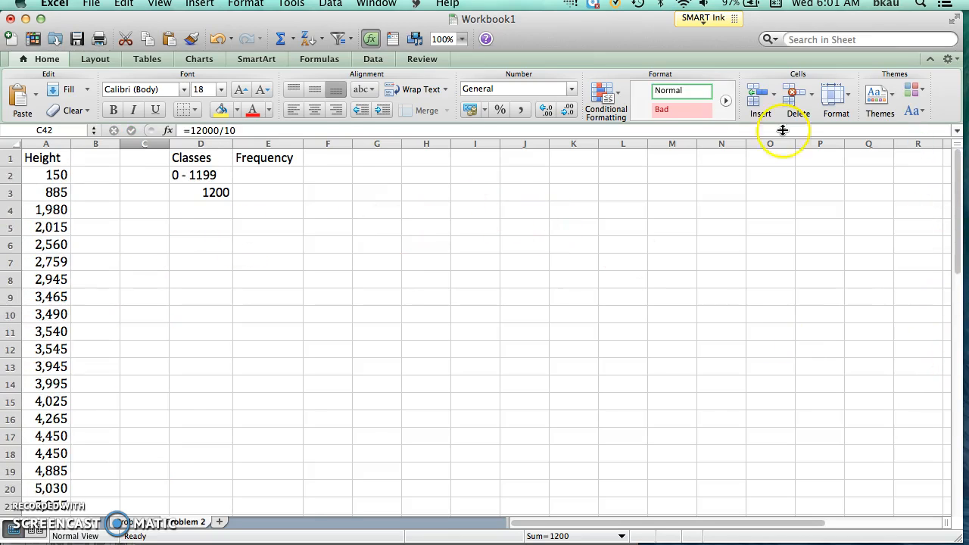
{"action": "left_click", "coordinate": [209, 191]}
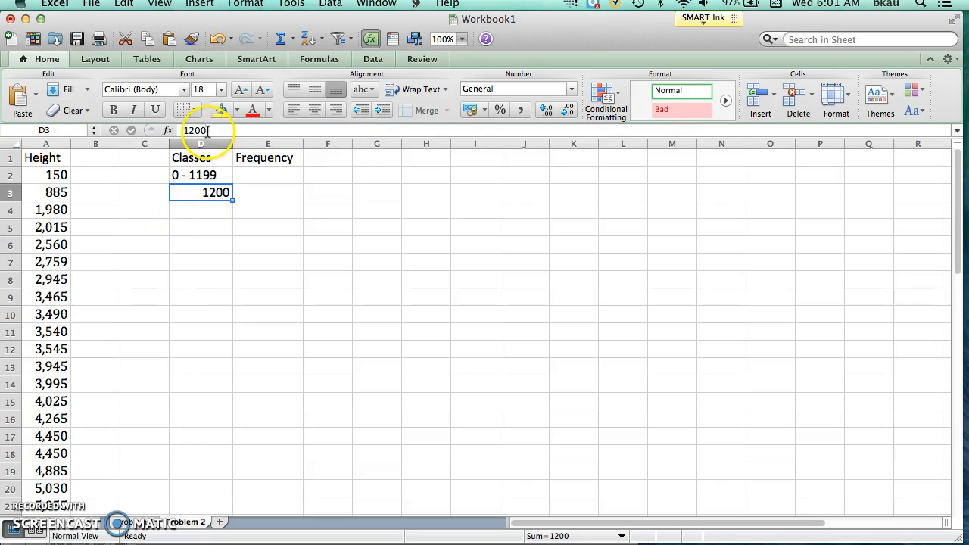
{"action": "left_click", "coordinate": [206, 130]}
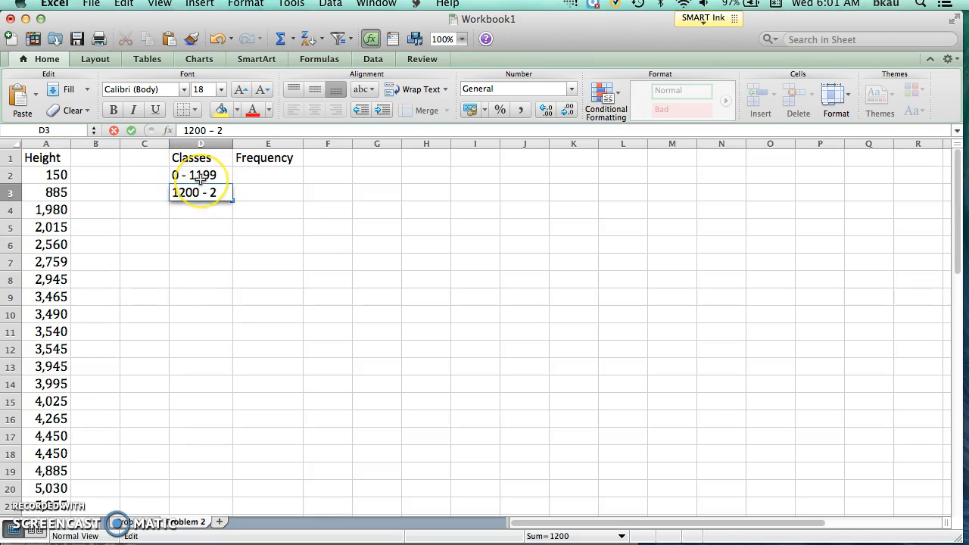
{"action": "left_click", "coordinate": [216, 176]}
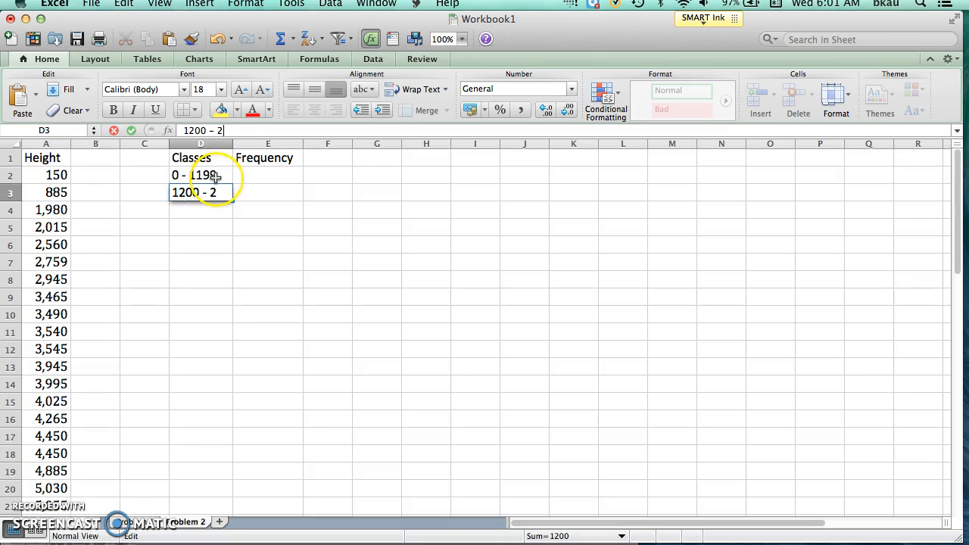
{"action": "type", "text": "3"}
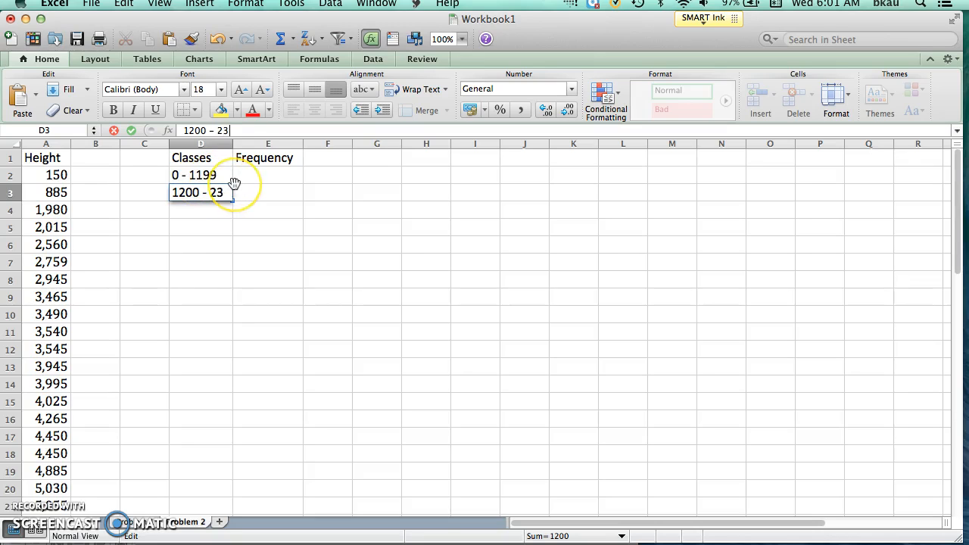
{"action": "type", "text": "99"}
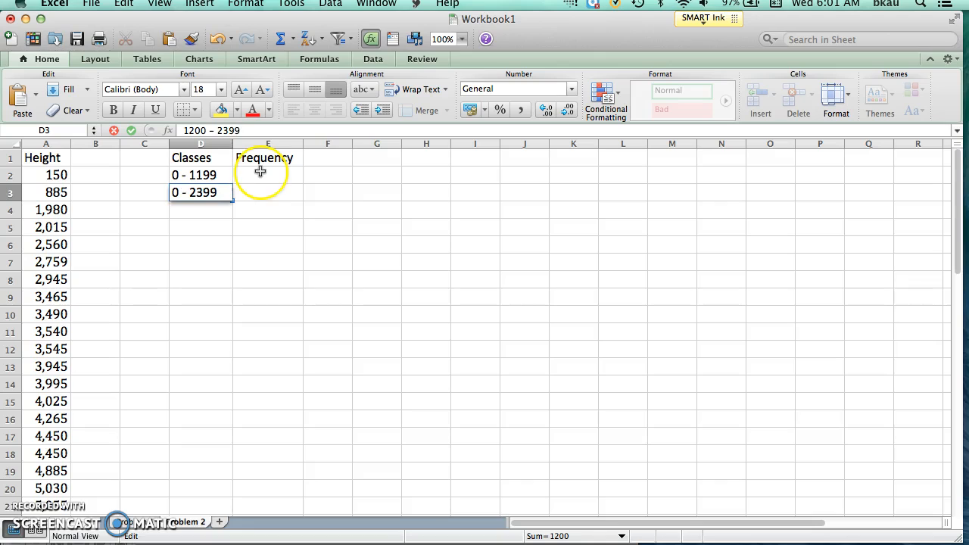
{"action": "key", "text": "Return"}
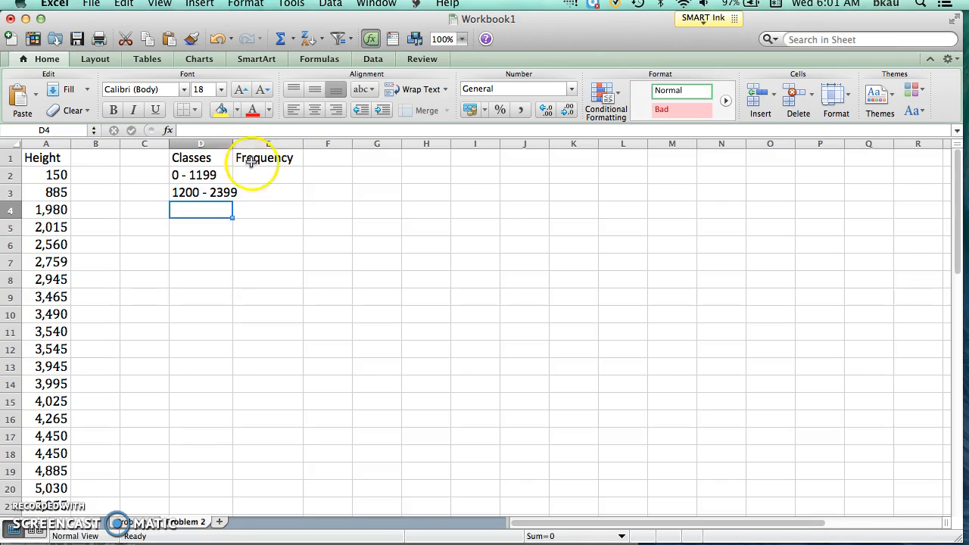
{"action": "left_click_drag", "start_coordinate": [232, 146], "coordinate": [269, 144]}
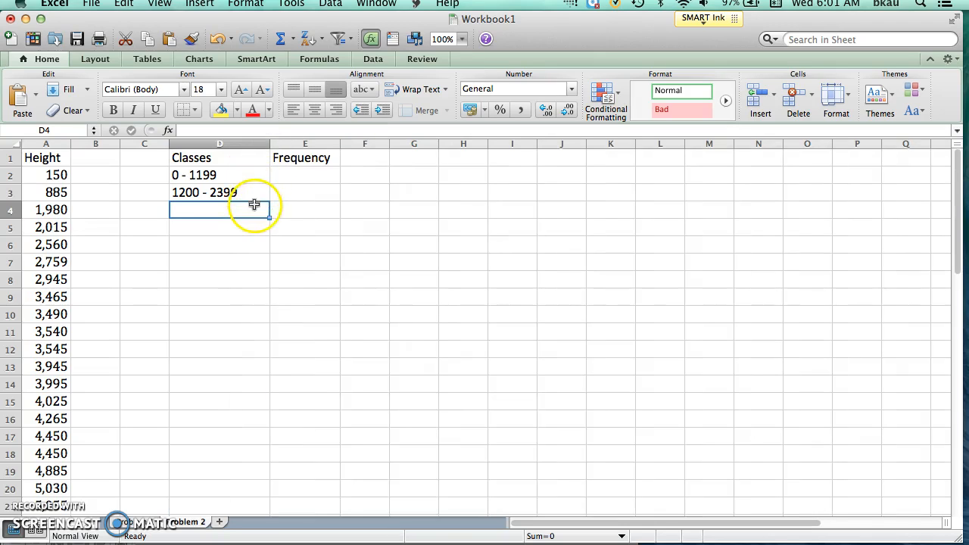
Enter the third class, 2400 - 3599, in cell D4 under Classes.
{"action": "left_click", "coordinate": [184, 211]}
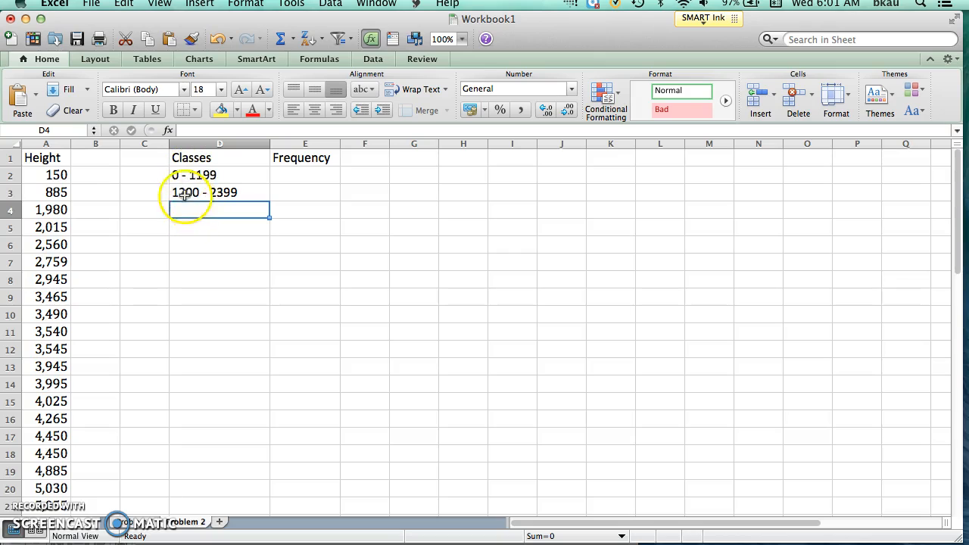
{"action": "left_click", "coordinate": [184, 212]}
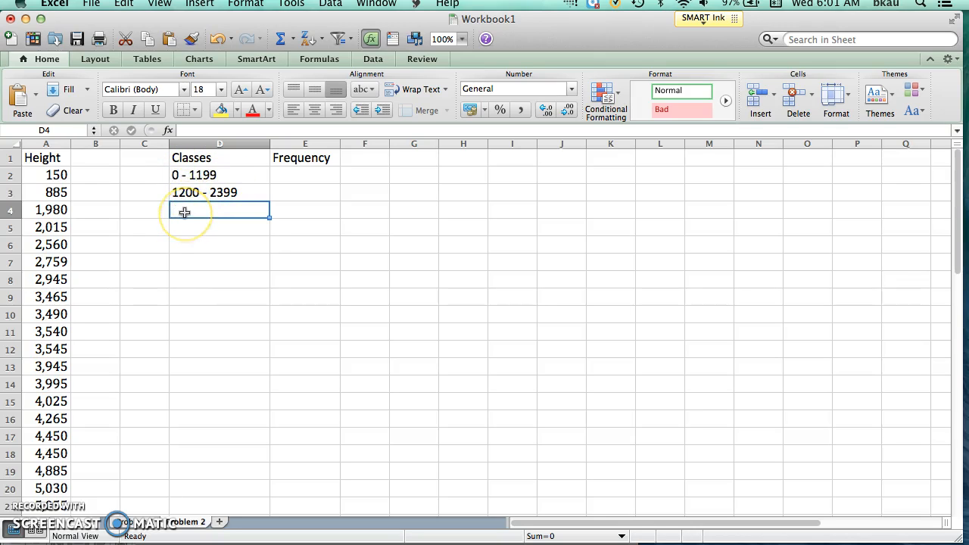
{"action": "type", "text": "2400 - 3599"}
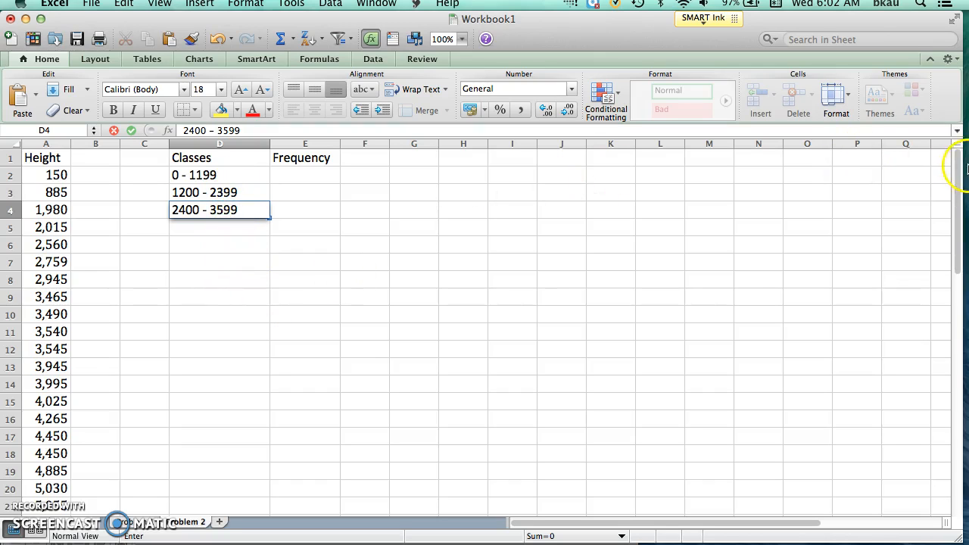
{"action": "mouse_move", "coordinate": [960, 180]}
{"action": "left_mouse_down"}
{"action": "mouse_move", "coordinate": [955, 255]}
{"action": "mouse_move", "coordinate": [957, 162]}
{"action": "left_mouse_up"}
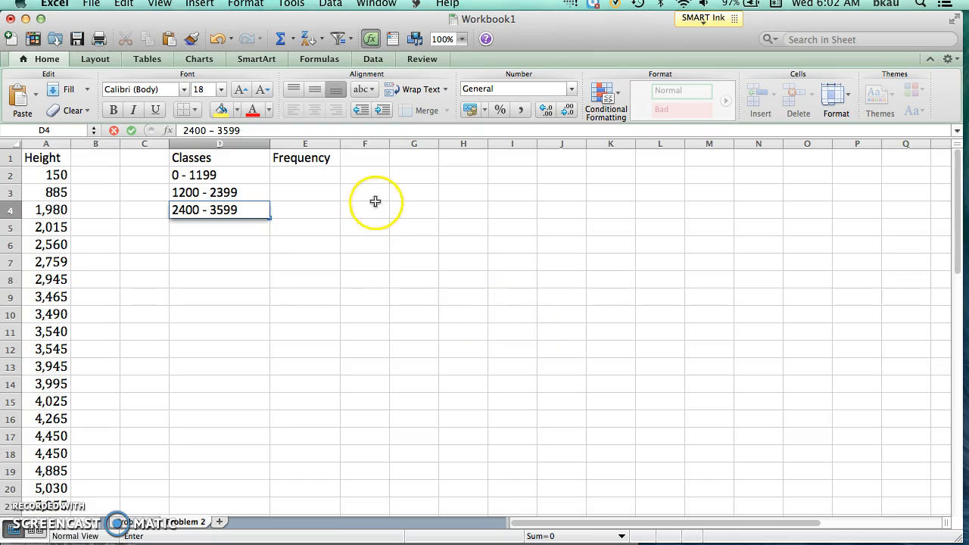
Start saving the workbook and choose the 6-Principles of Alg-Geom folder inside CHS 2015-16 as its location.
{"action": "left_click", "coordinate": [91, 3]}
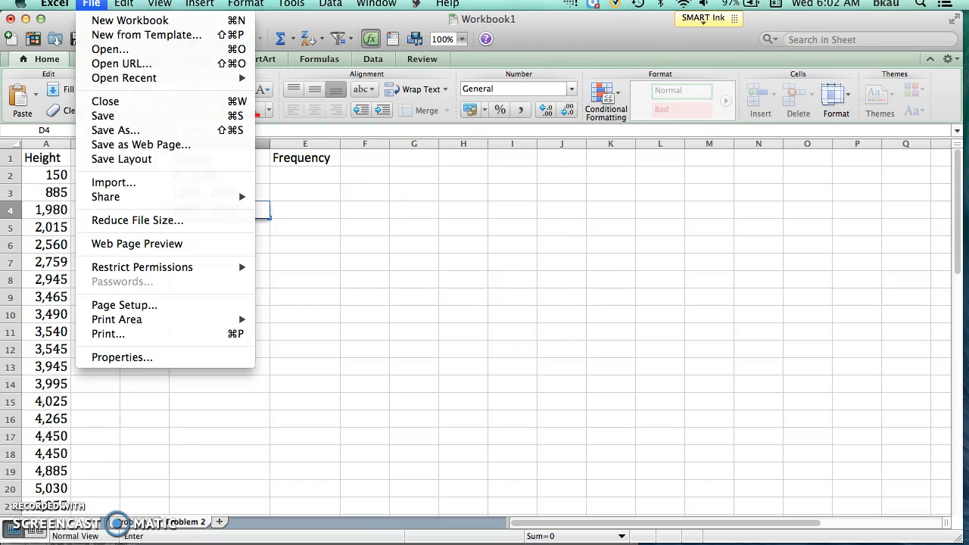
{"action": "left_click", "coordinate": [116, 115]}
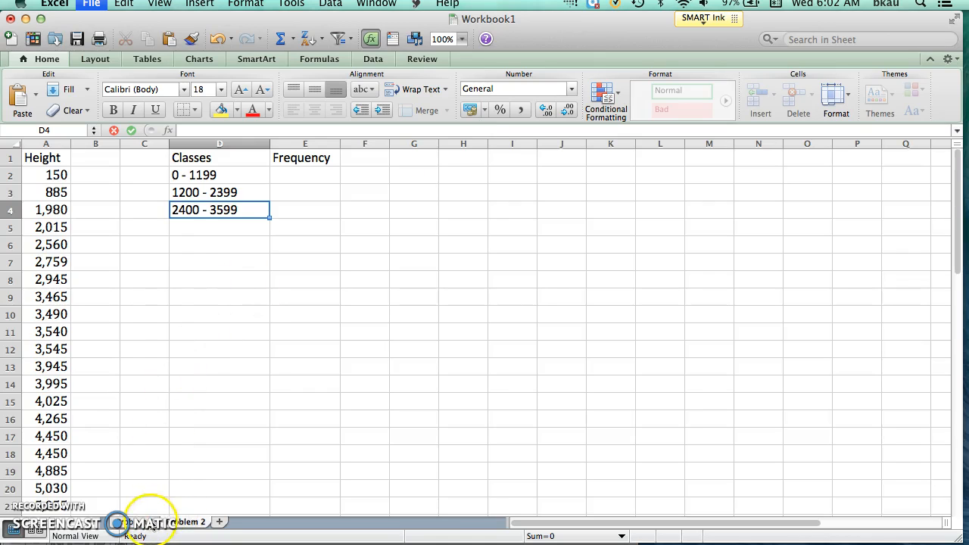
{"action": "key", "text": "super+s"}
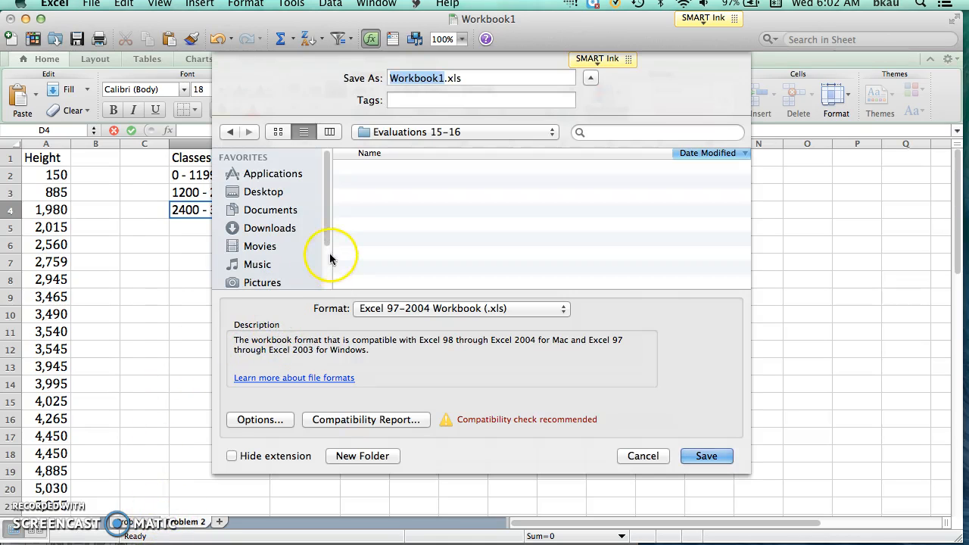
{"action": "left_click", "coordinate": [478, 131]}
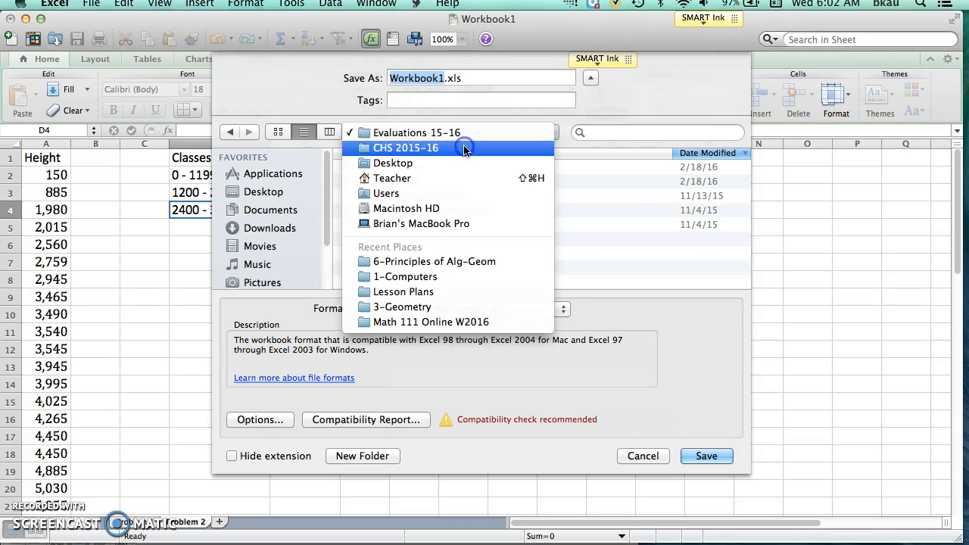
{"action": "left_click", "coordinate": [464, 149]}
{"action": "left_click", "coordinate": [424, 169]}
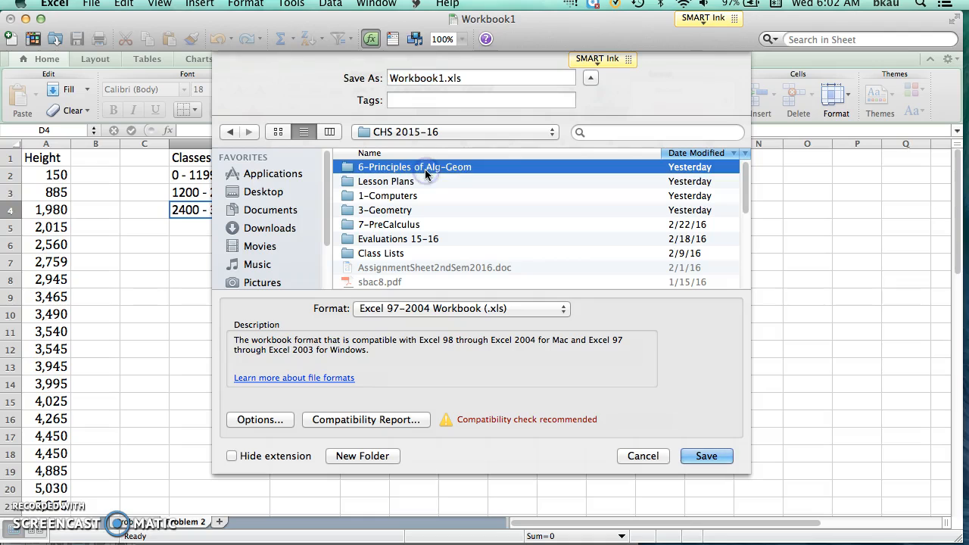
{"action": "double_click", "coordinate": [425, 168]}
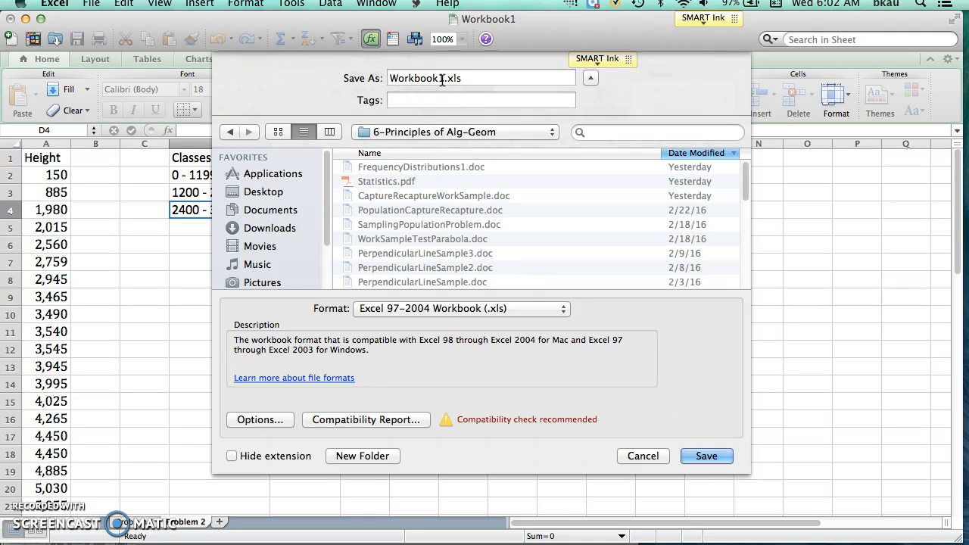
Name the workbook FrequencyChartsExcel.xls and save it, continuing with the Excel 97-2004 format.
{"action": "key", "text": "BackSpace"}
{"action": "key", "text": "BackSpace"}
{"action": "key", "text": "BackSpace"}
{"action": "key", "text": "BackSpace"}
{"action": "key", "text": "BackSpace"}
{"action": "key", "text": "BackSpace"}
{"action": "key", "text": "BackSpace"}
{"action": "key", "text": "BackSpace"}
{"action": "key", "text": "BackSpace"}
{"action": "type", "text": "FrequencyCharts"}
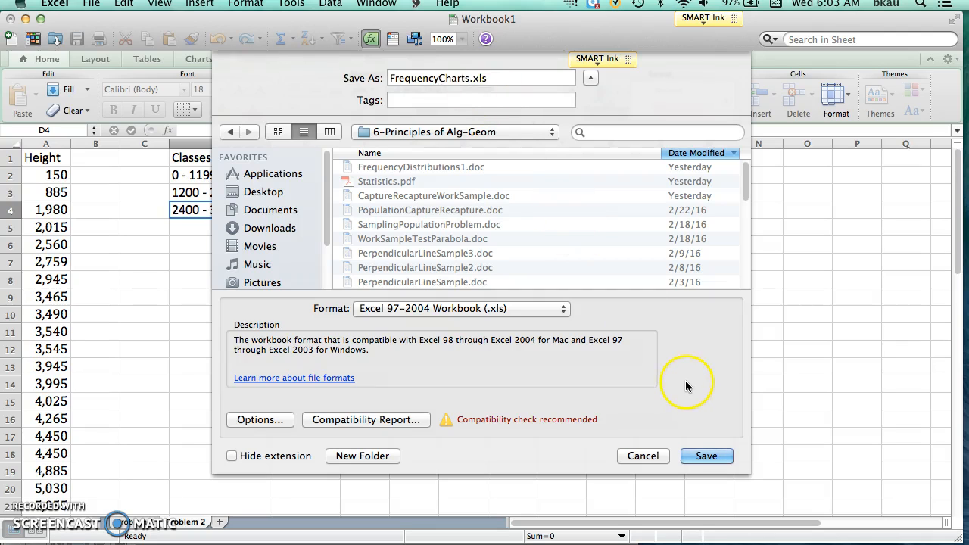
{"action": "type", "text": "Excel"}
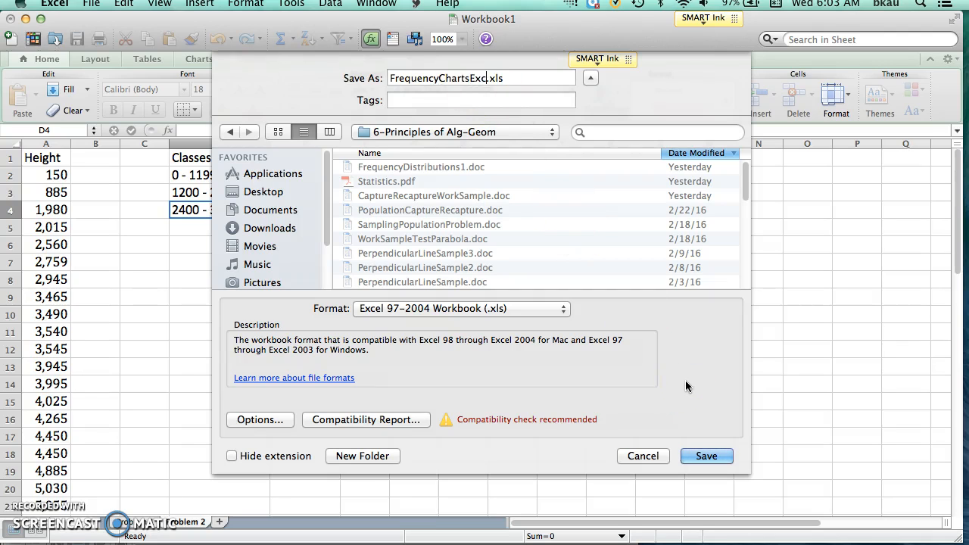
{"action": "left_click", "coordinate": [707, 456]}
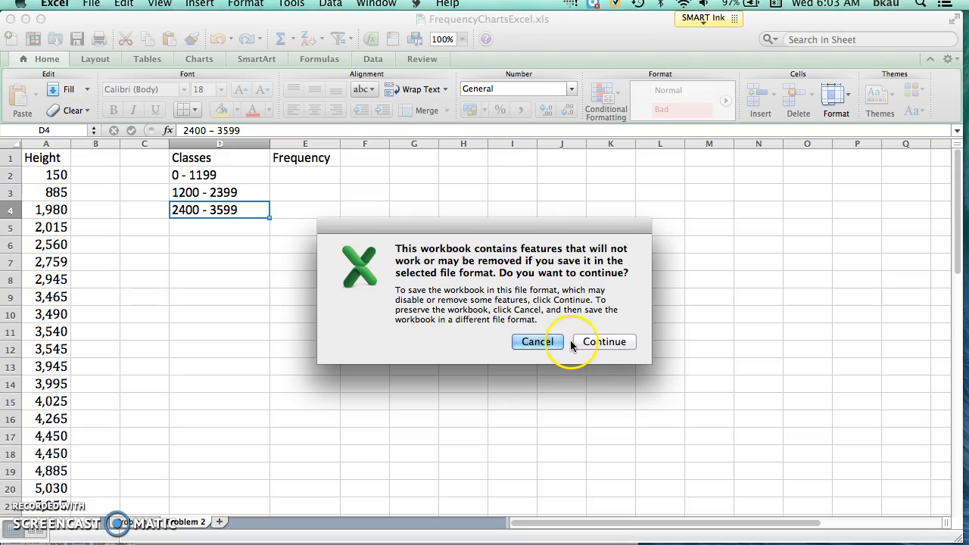
{"action": "left_click", "coordinate": [591, 344]}
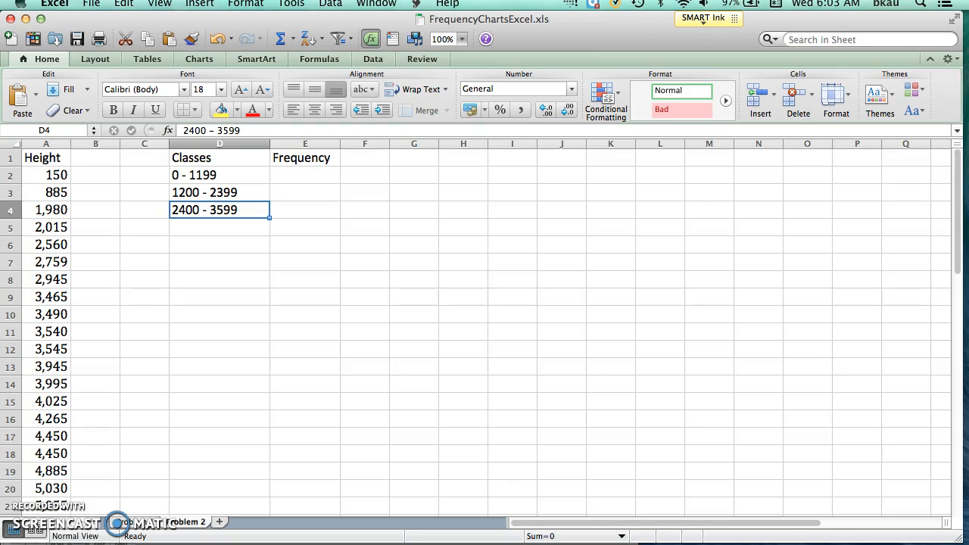
Count the heights in the 0 - 1199 class in cell E2 with the formula =count(A2:A3).
{"action": "left_click", "coordinate": [303, 175]}
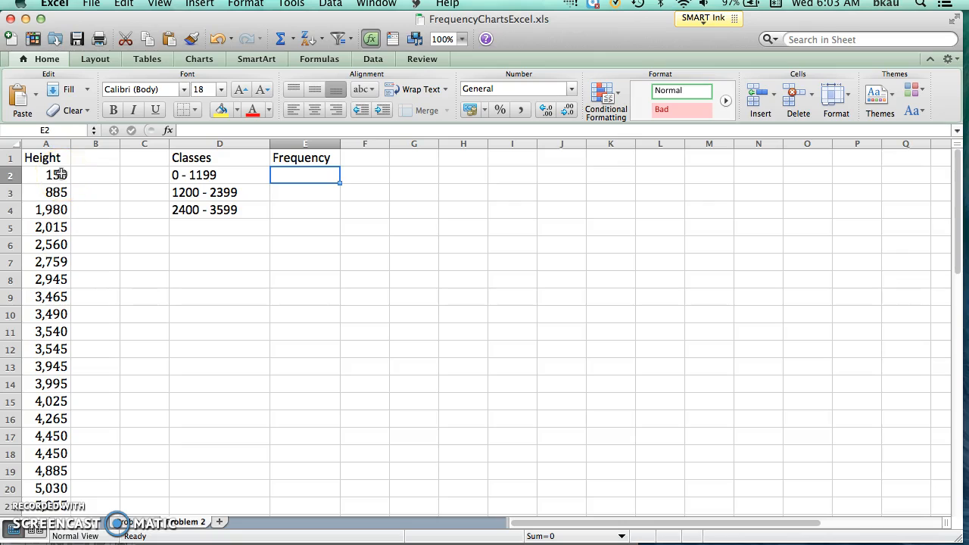
{"action": "type", "text": "=cou"}
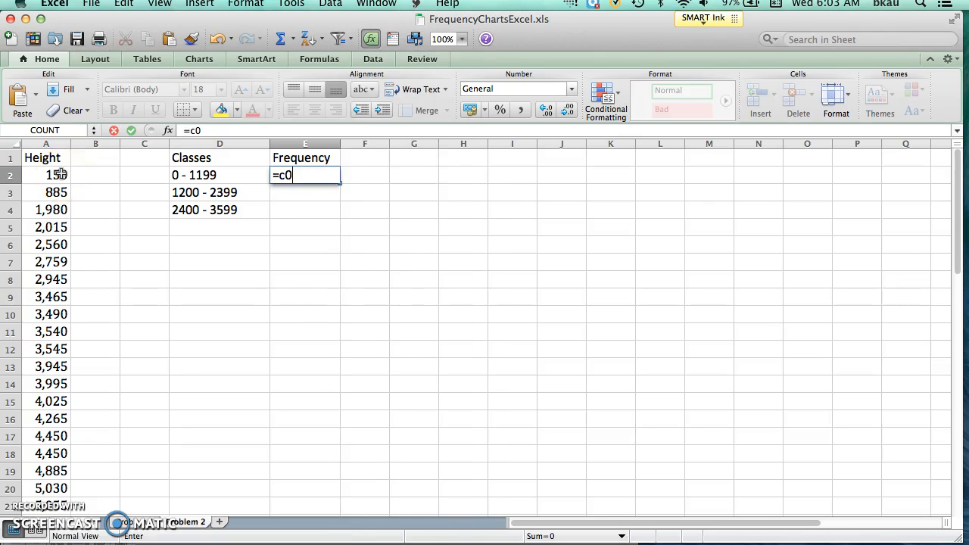
{"action": "type", "text": "nt("}
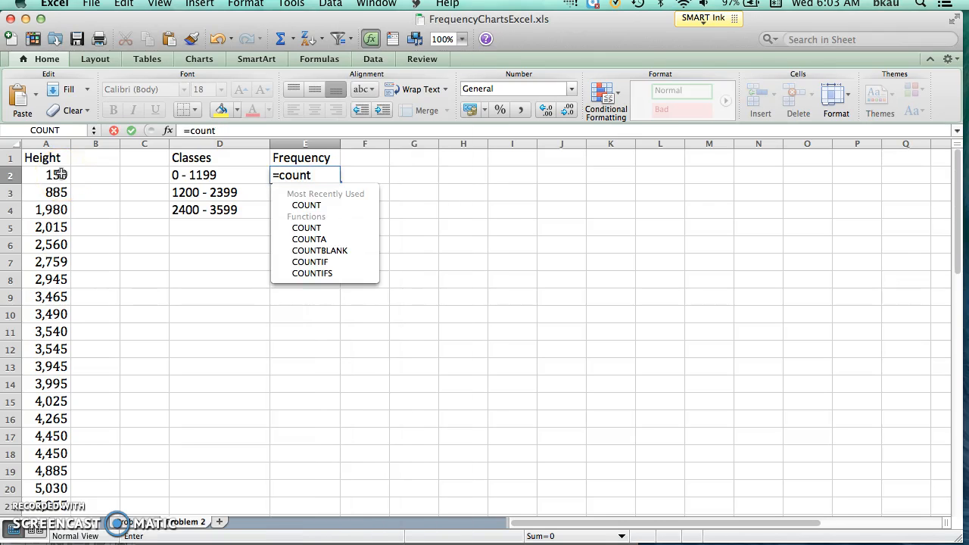
{"action": "left_click_drag", "start_coordinate": [60, 174], "coordinate": [57, 198]}
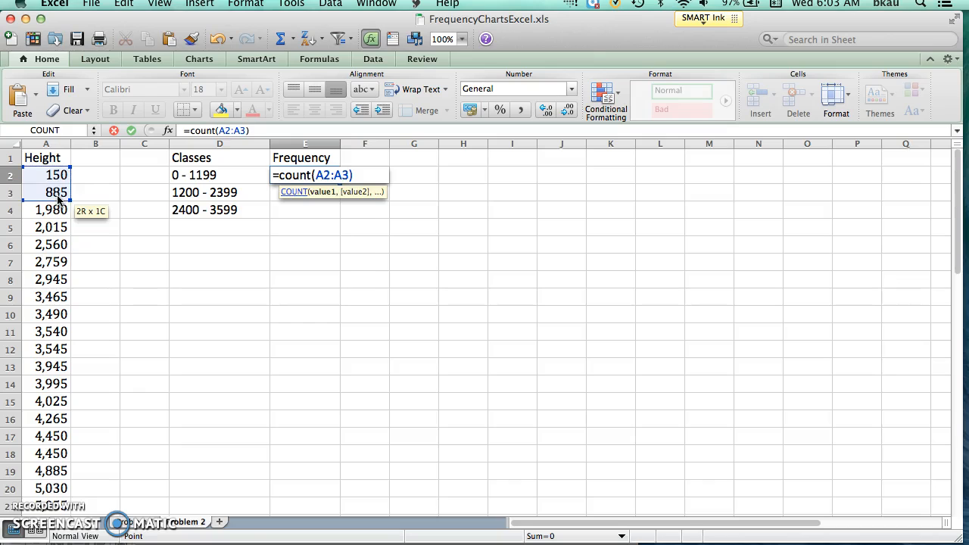
{"action": "key", "text": "Return"}
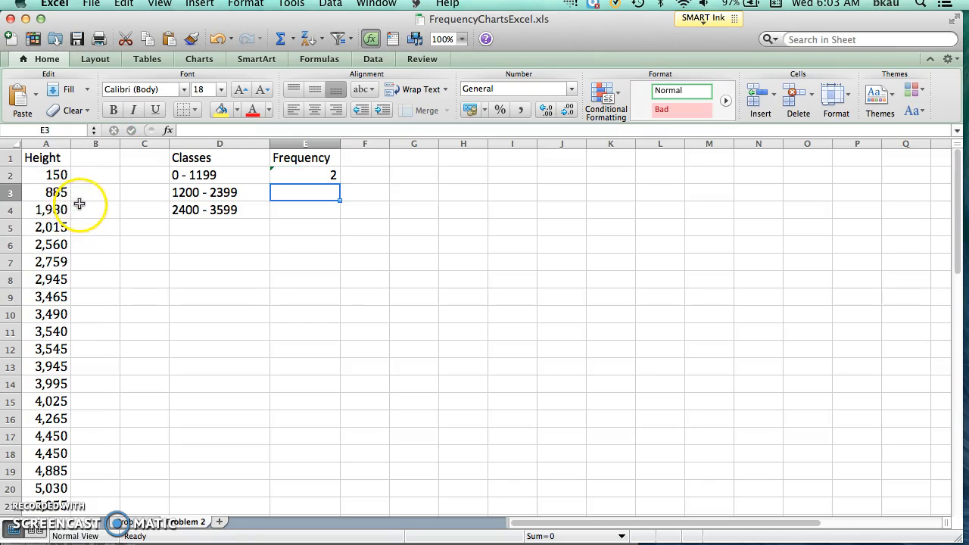